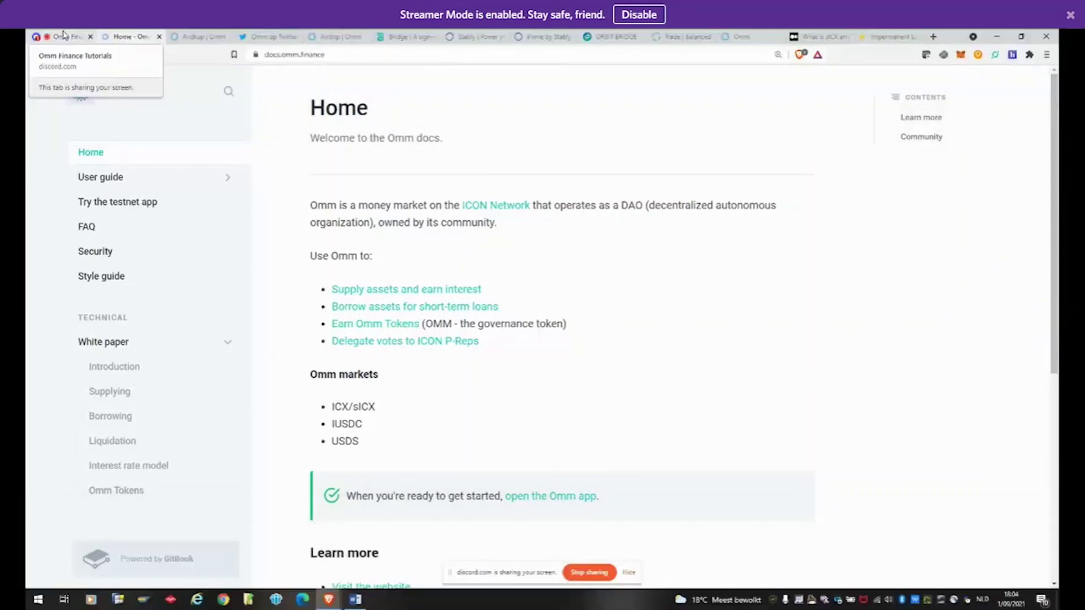
Step: Search the Omm docs for "distr" and open the Omm Token distribution section
left_click(229, 92)
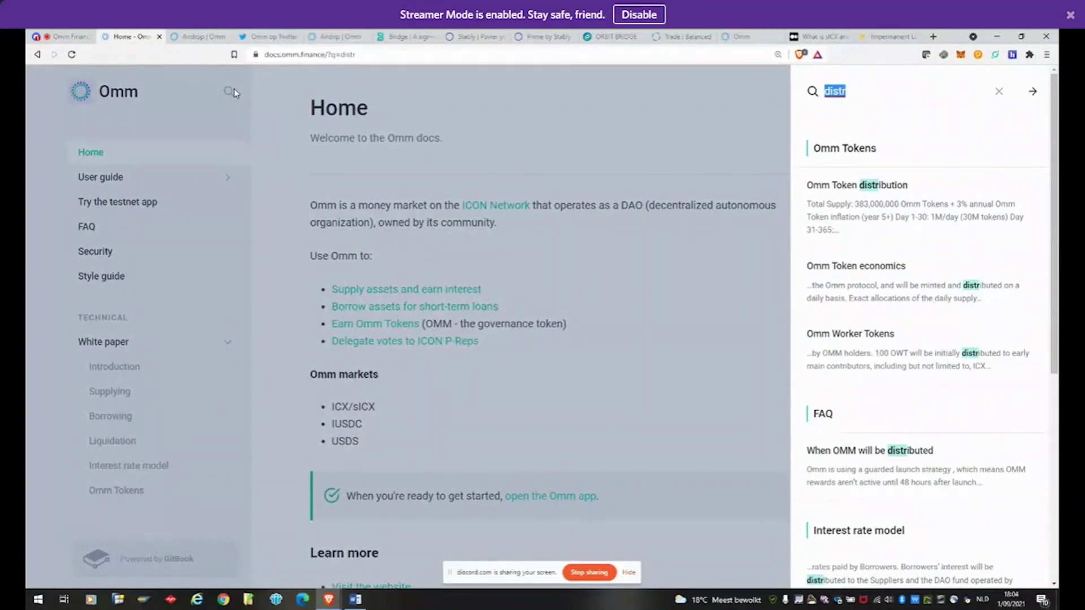
key("XF86AudioMute")
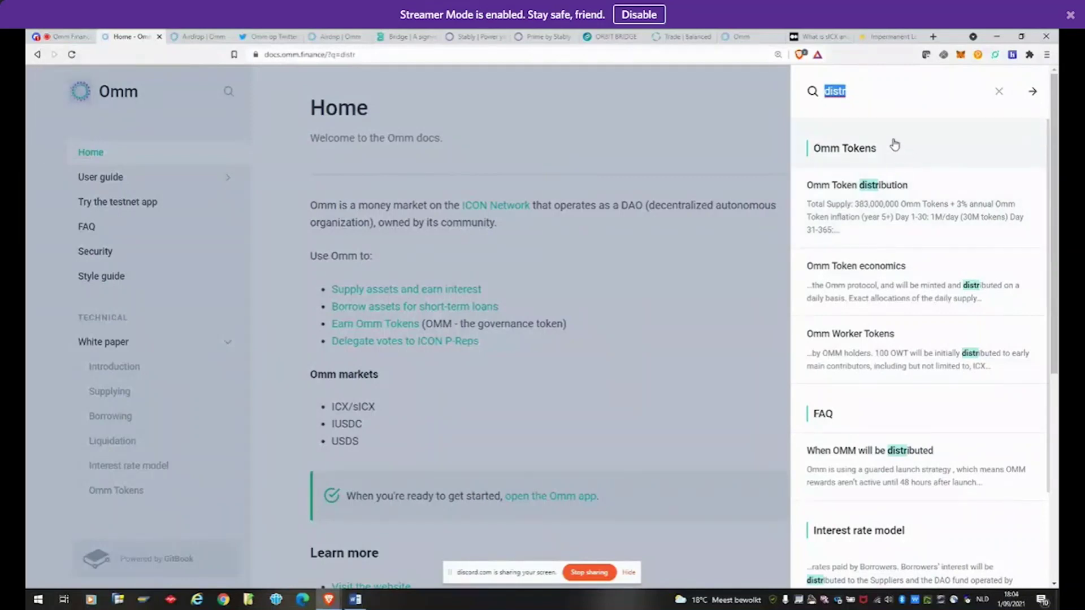
key("XF86AudioMute")
left_click(926, 197)
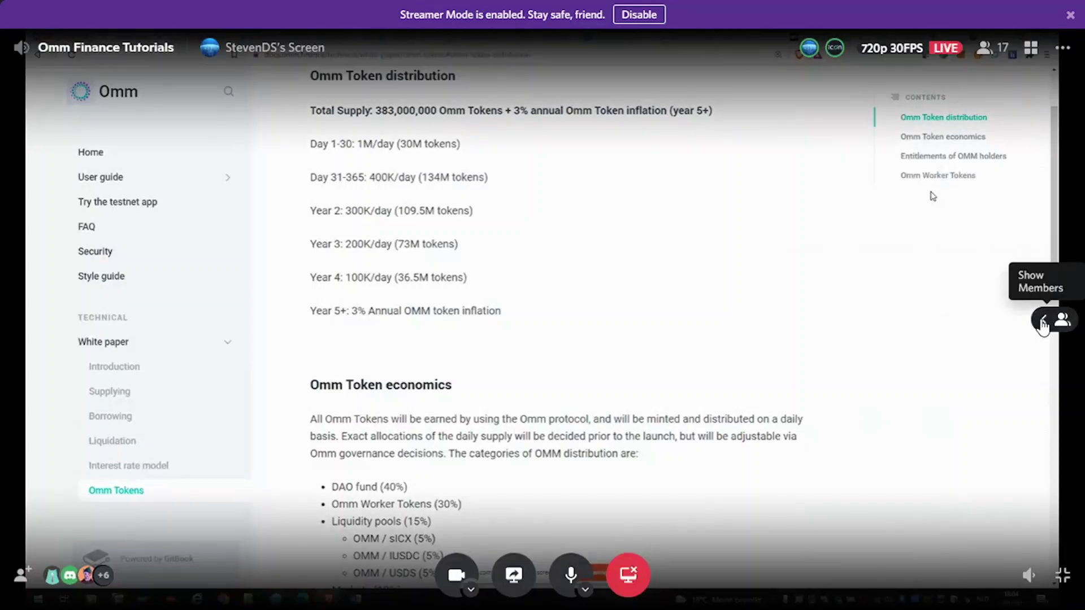
Step: Show the members beside the shared stream and include the non-video participants
left_click(1042, 327)
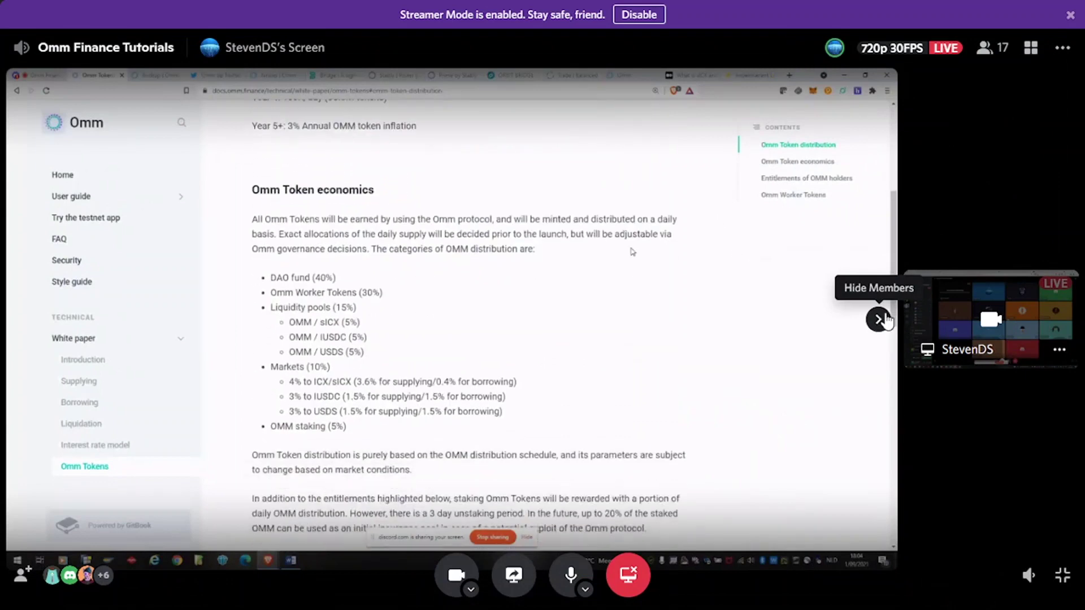
left_click(996, 54)
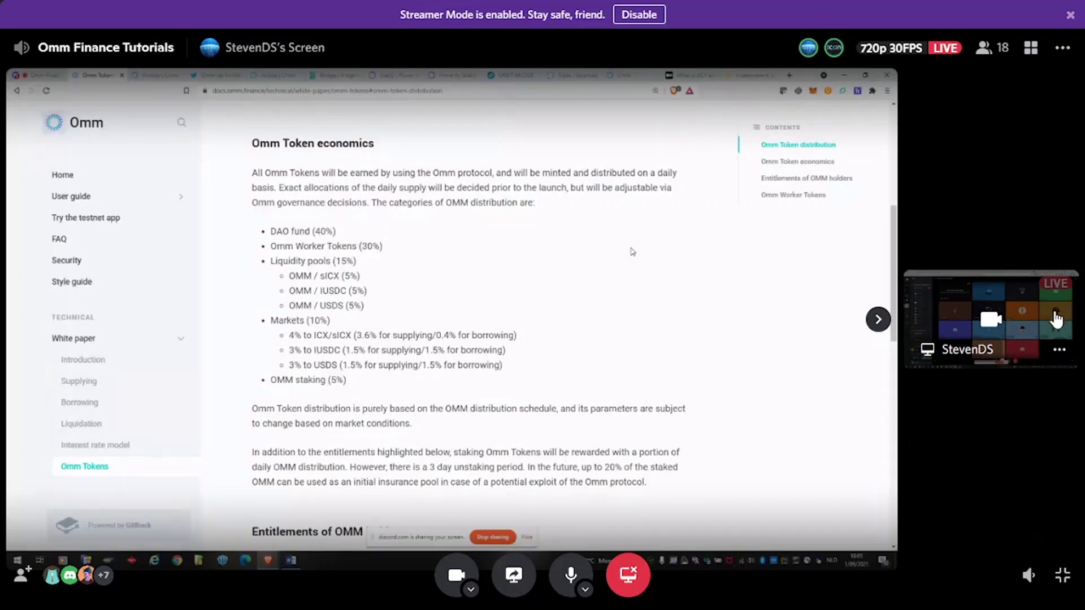
left_click(1060, 350)
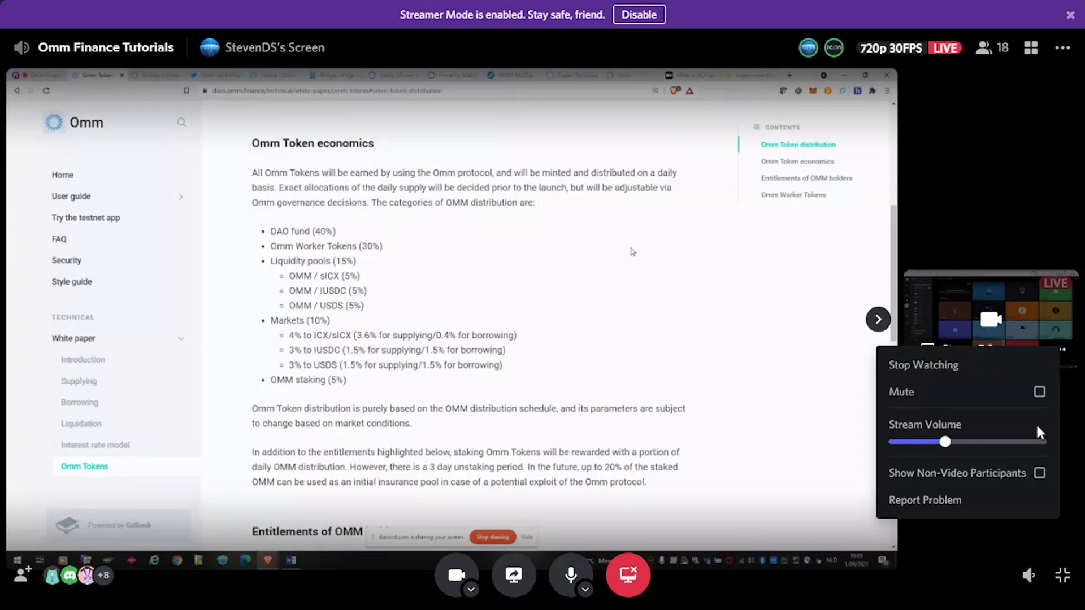
left_click(1039, 473)
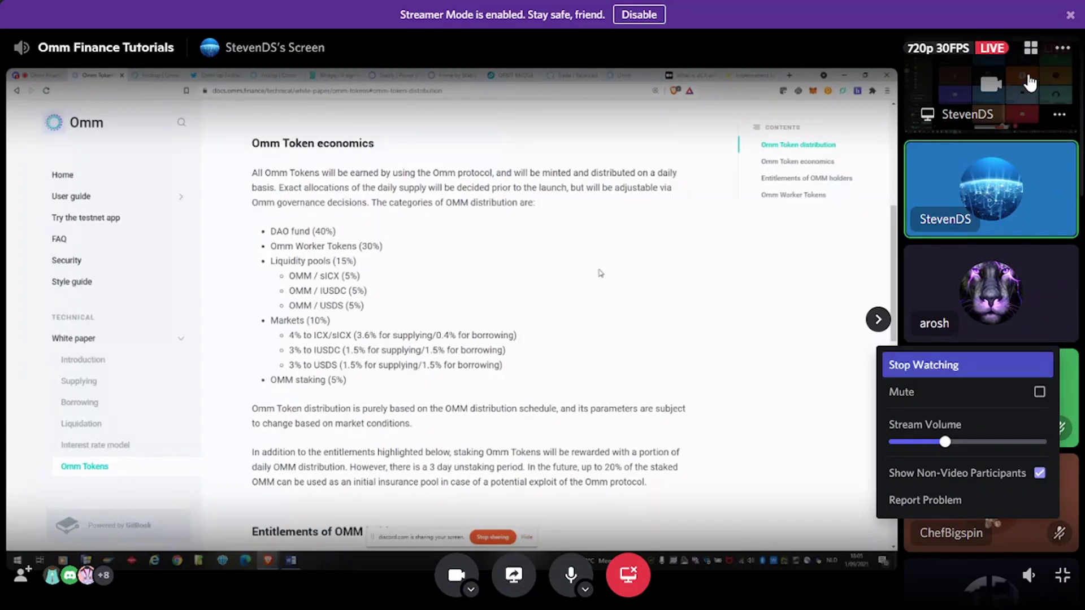
left_click(887, 16)
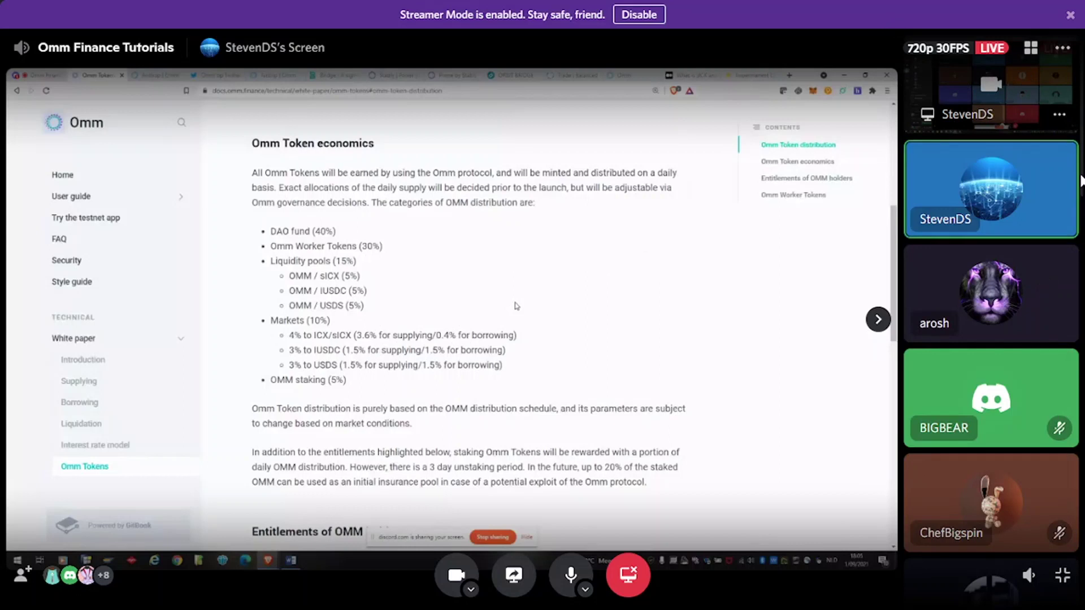
Step: Find the call participant with the ICON logo avatar and mute them
scroll(1081, 176, "down", 10)
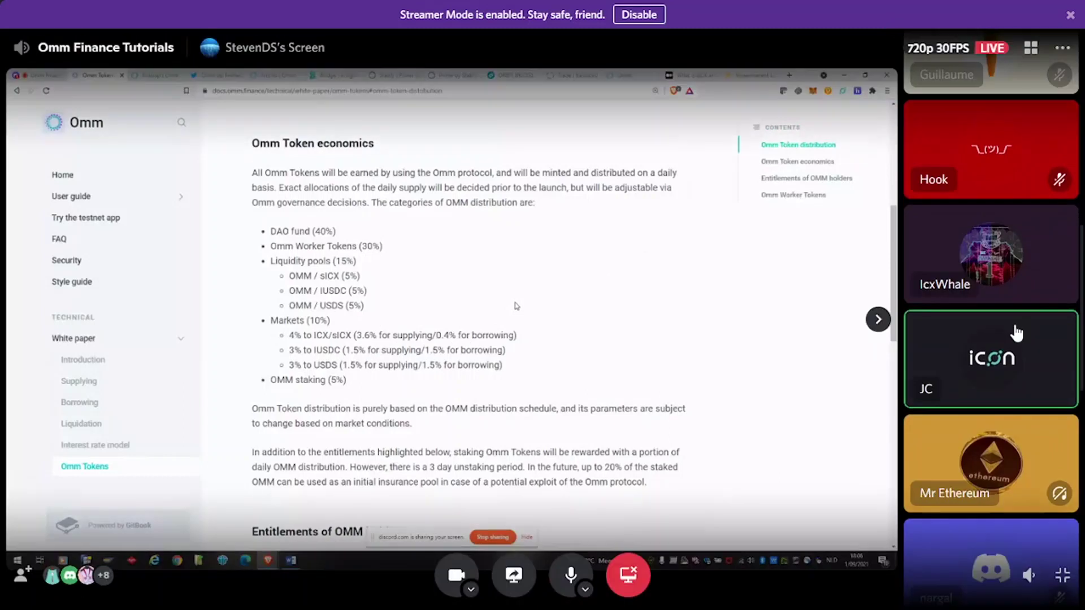
right_click(1037, 385)
left_click(1015, 407)
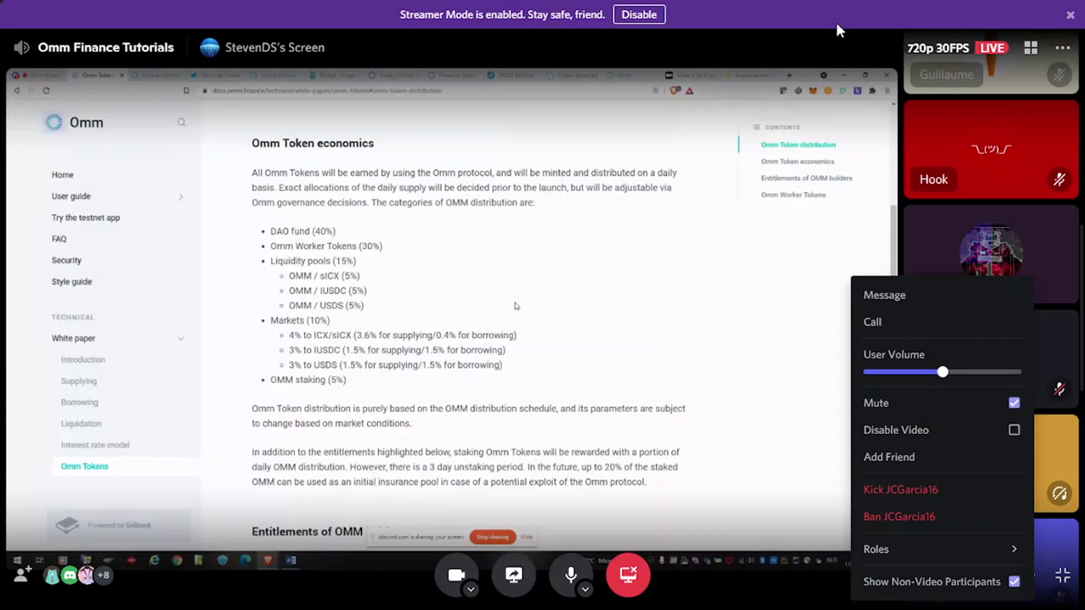
left_click(924, 29)
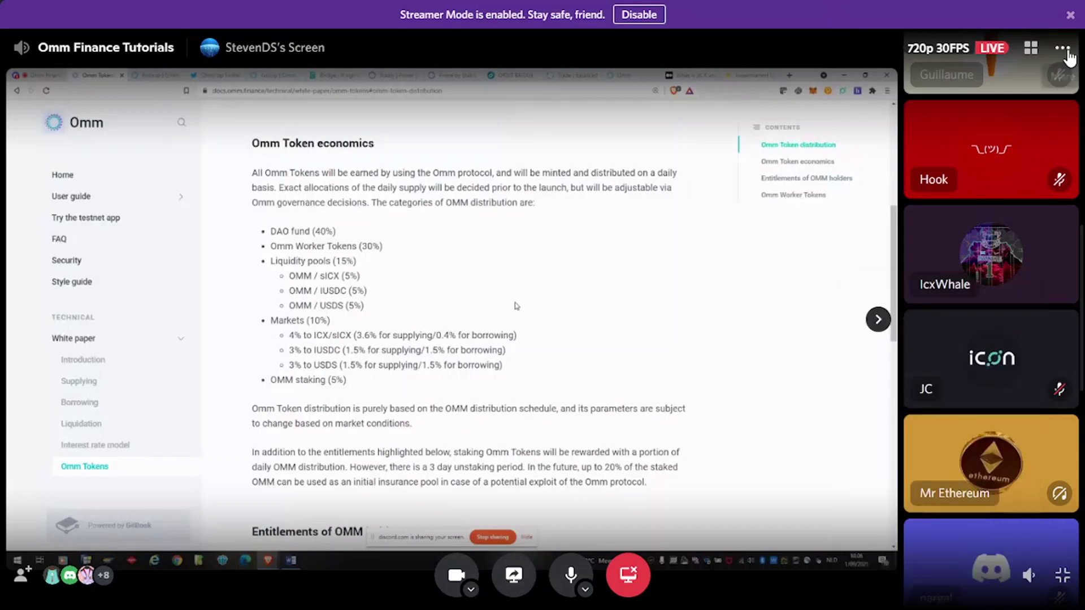
Step: Turn off the display of non-video participants and hide the members beside the stream
left_click(1064, 51)
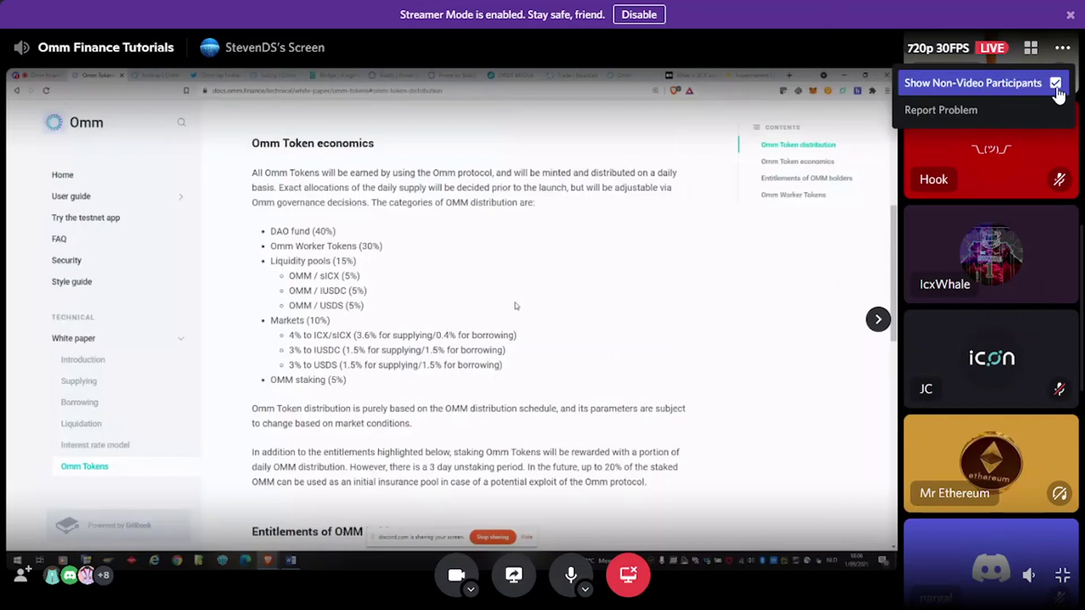
left_click(1057, 86)
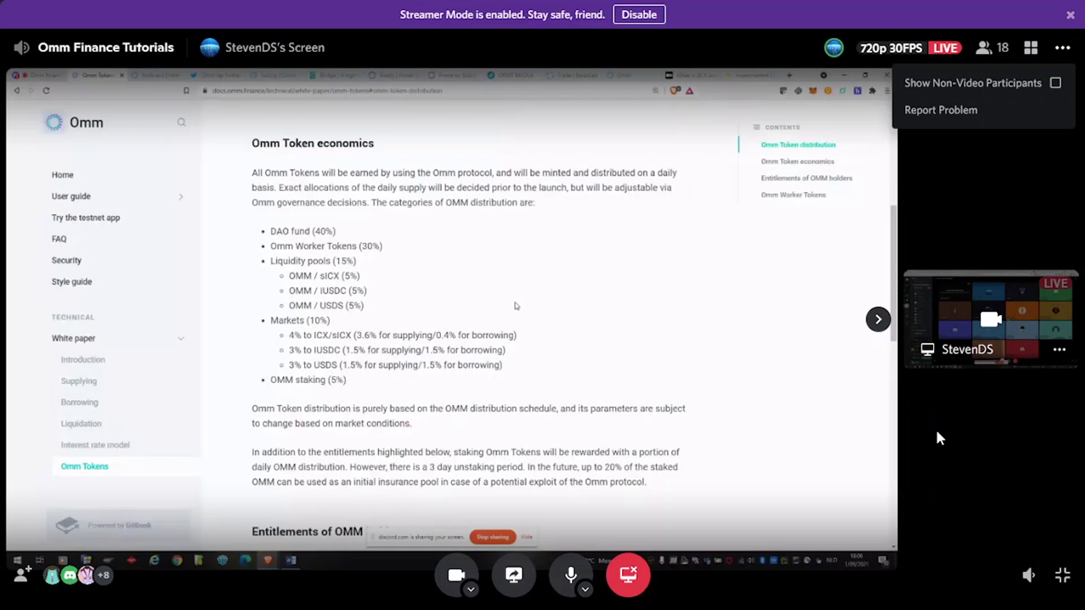
left_click(878, 319)
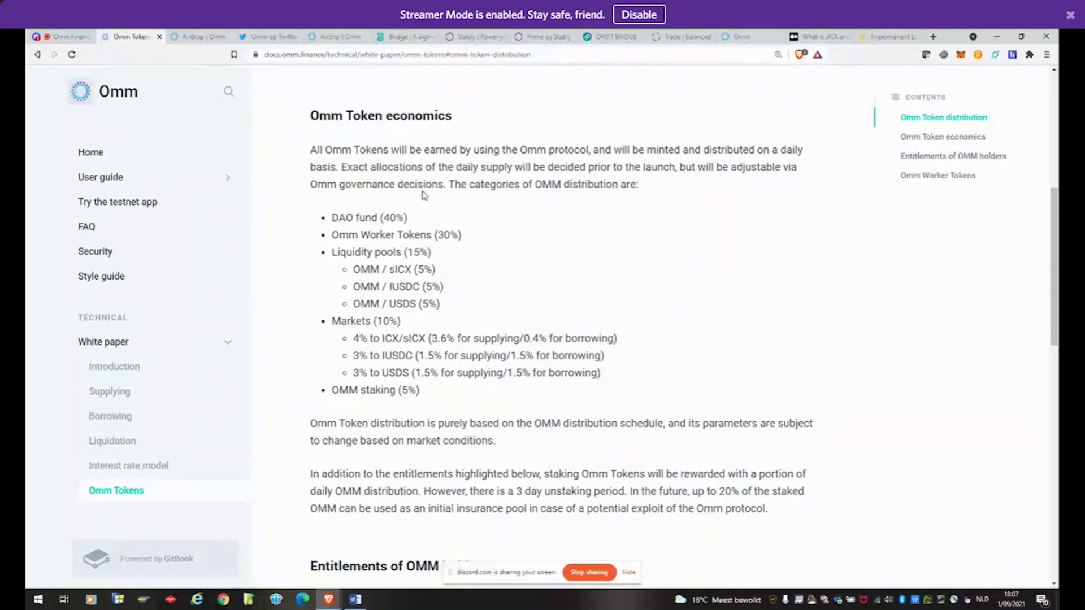
Step: Open the Omm Community airdrop page and review the Balanced liquidity providers and Active voters sections
left_click(215, 33)
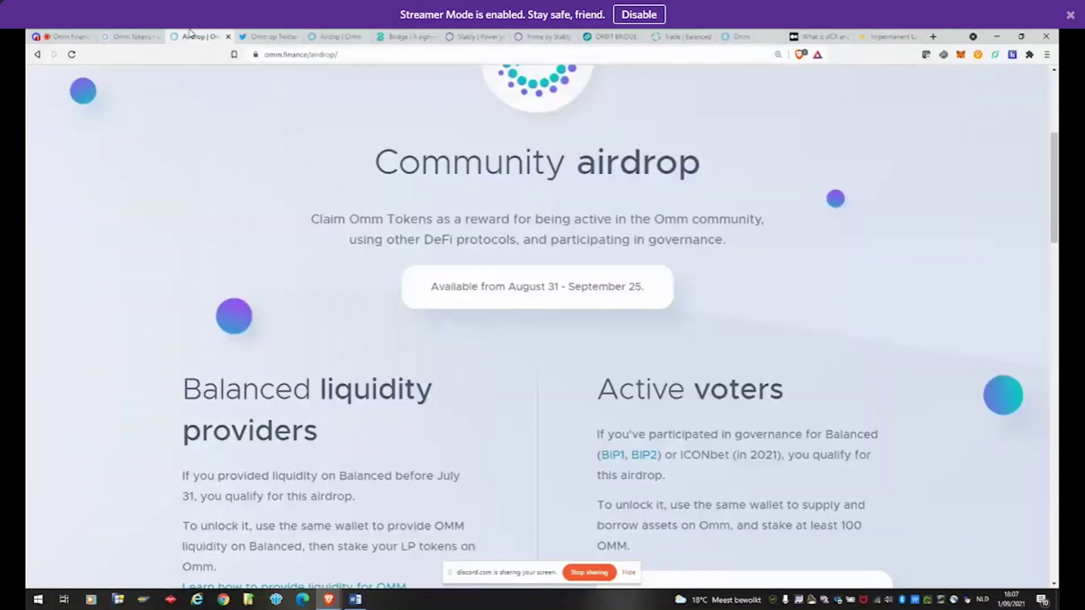
scroll(516, 160, "up", 5)
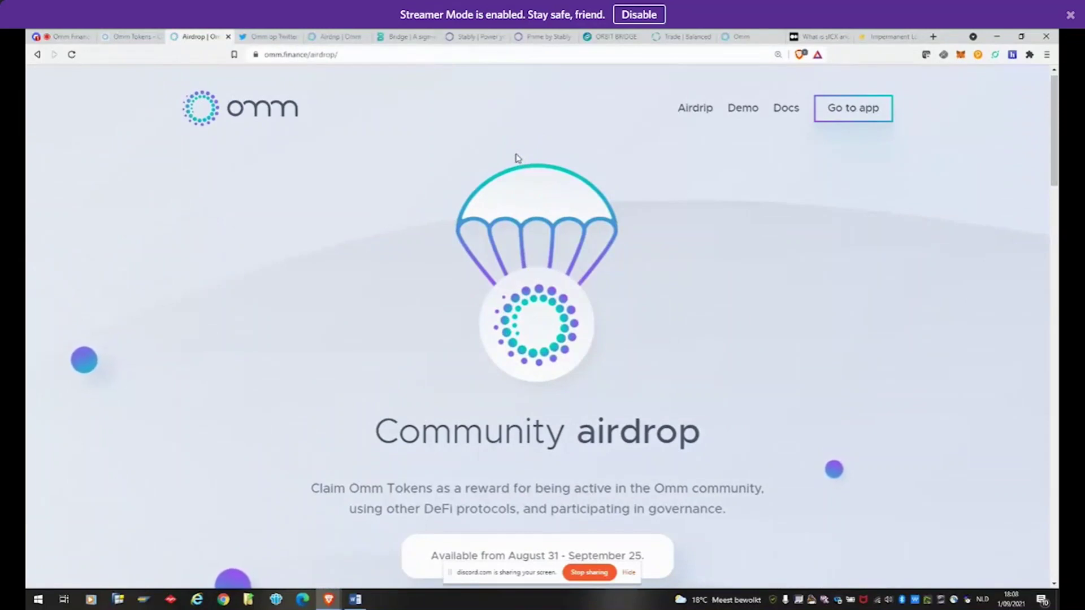
scroll(502, 177, "down", 3)
scroll(501, 177, "down", 2)
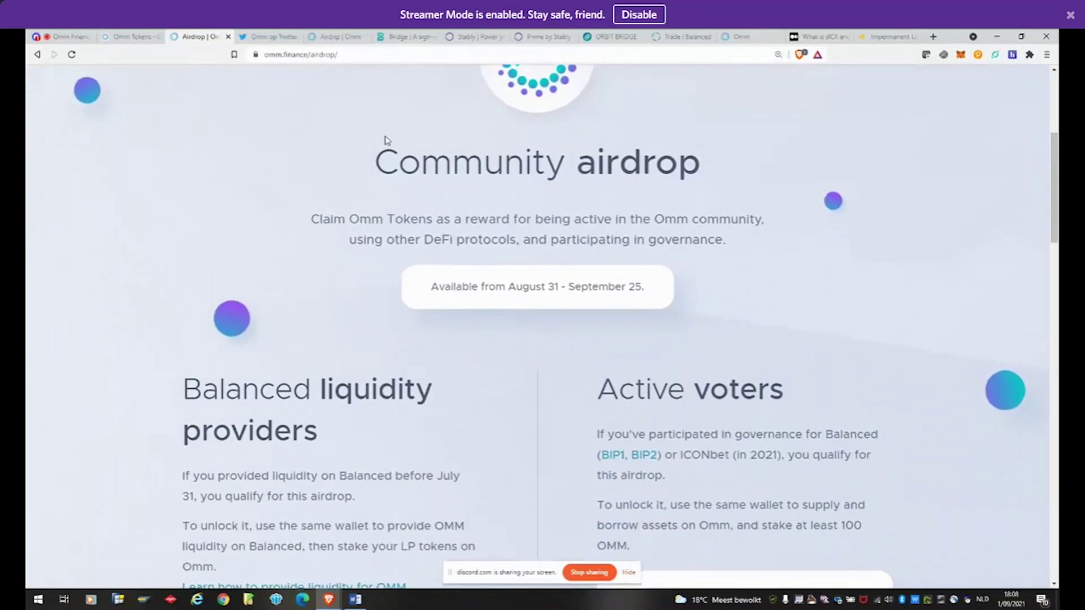
scroll(574, 246, "down", 5)
scroll(573, 246, "down", 3)
scroll(573, 244, "up", 2)
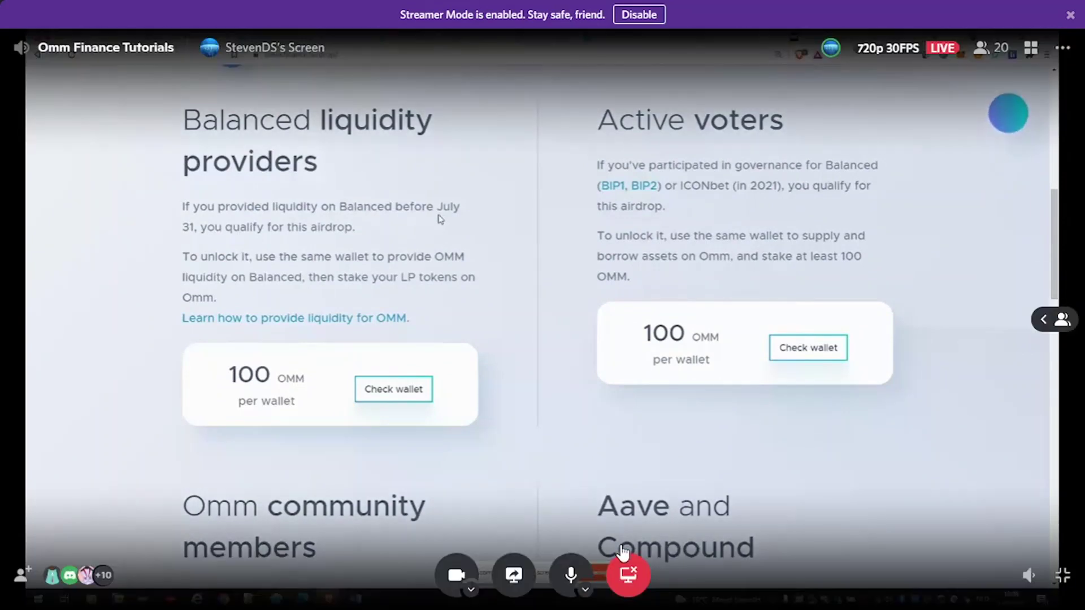
Step: Mute your own microphone in the Omm Finance Tutorials voice call
left_click(574, 576)
left_click(573, 576)
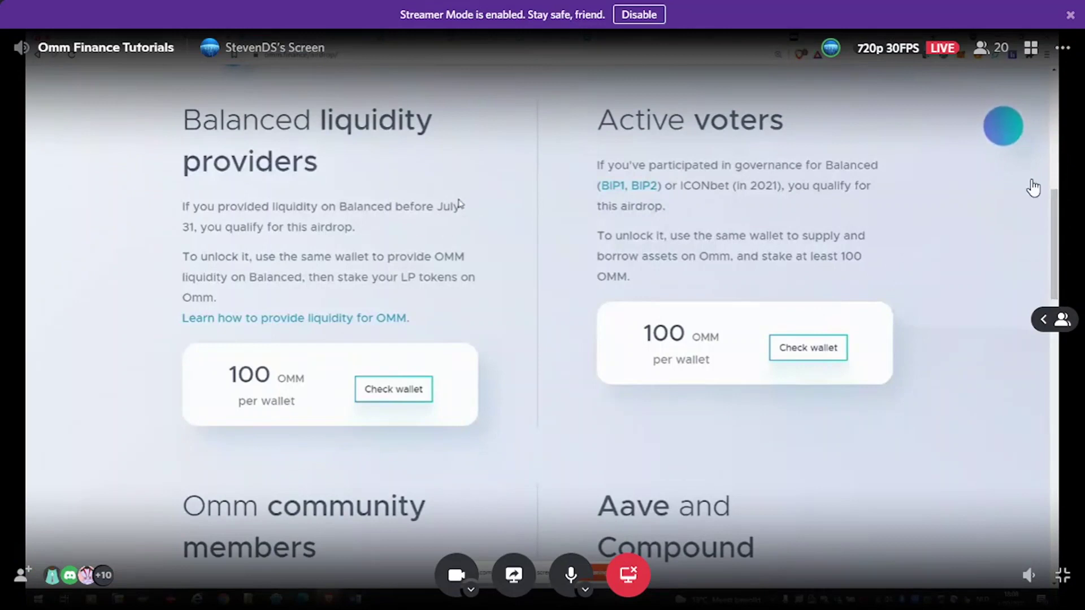
left_click(573, 576)
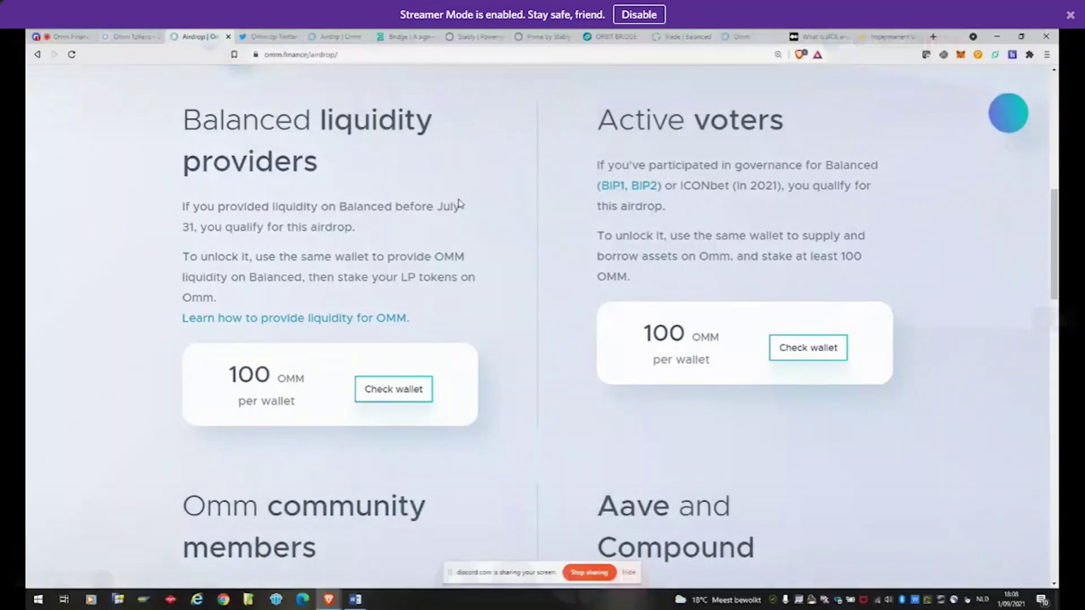
left_click(801, 223)
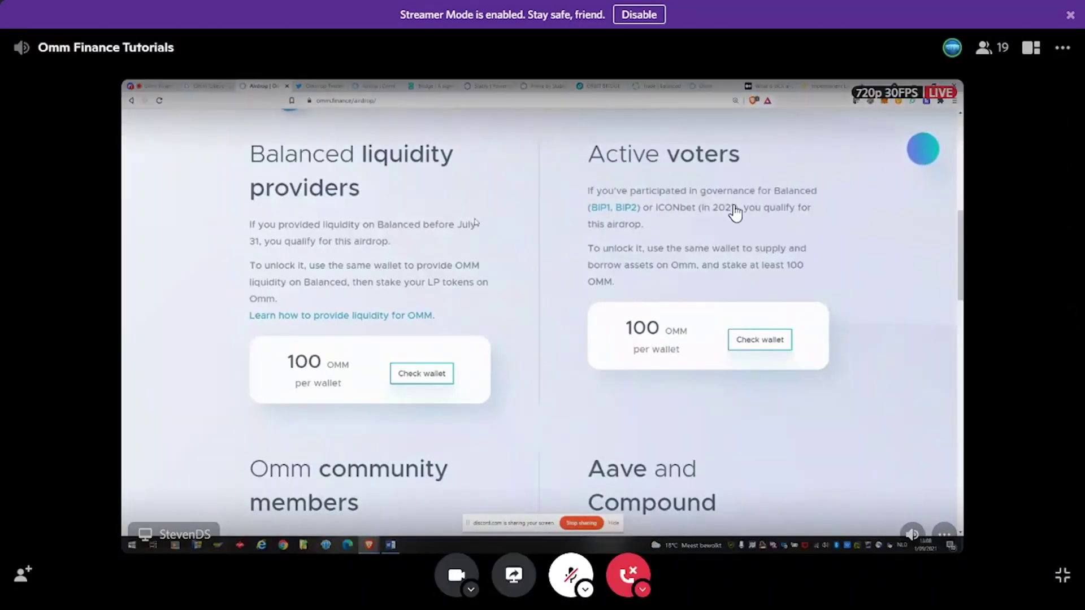
left_click(1065, 585)
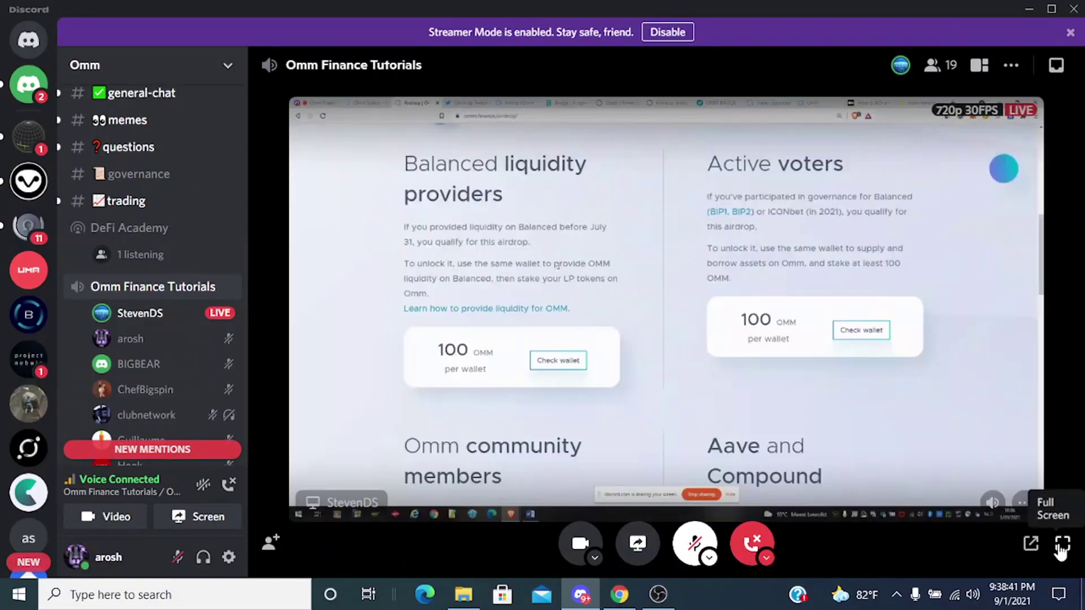
left_click(1060, 551)
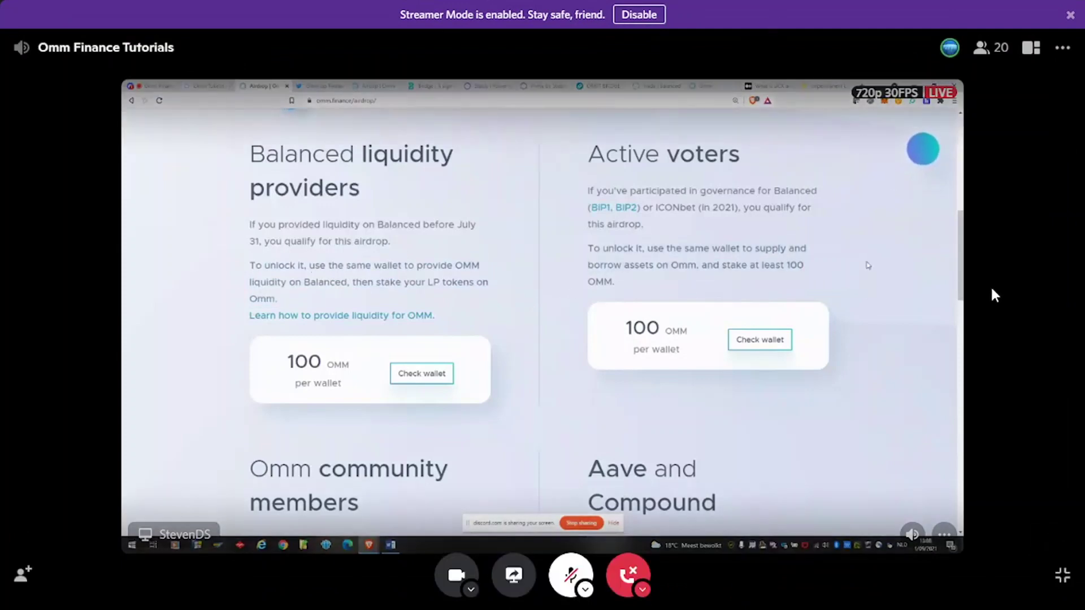
double_click(519, 230)
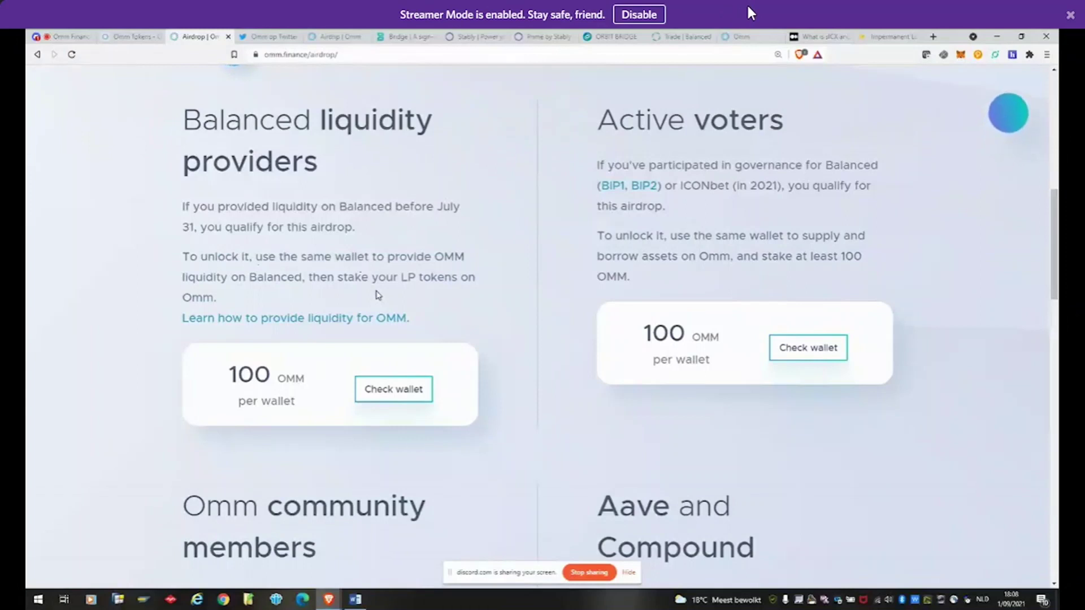
Step: View the Omm tweet about the airdrop form for Ledger users and return to the Community airdrop page
mouse_move(556, 170)
left_click(269, 35)
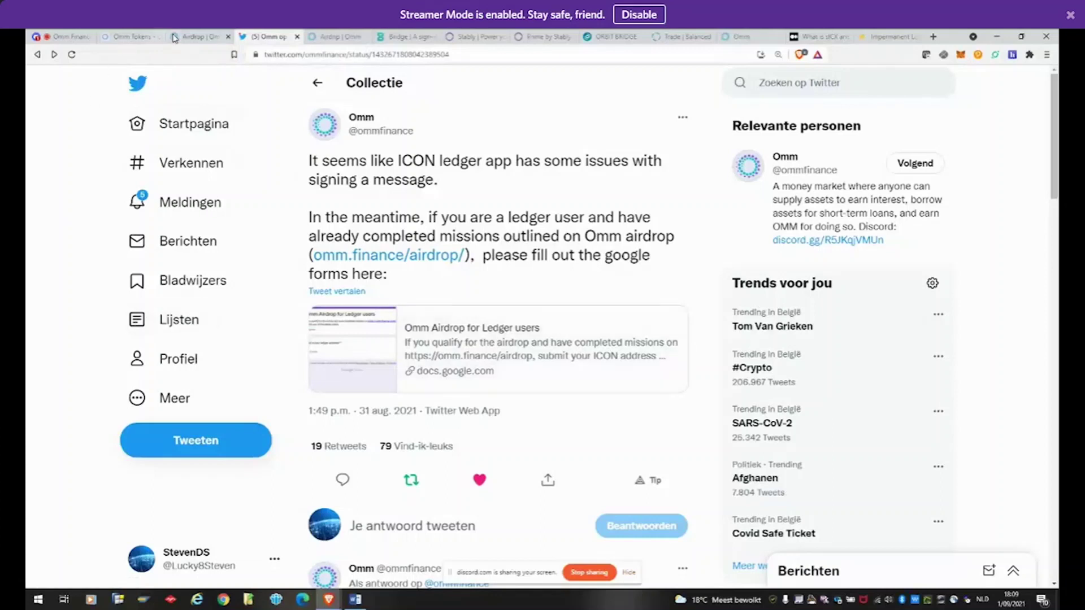
left_click(195, 37)
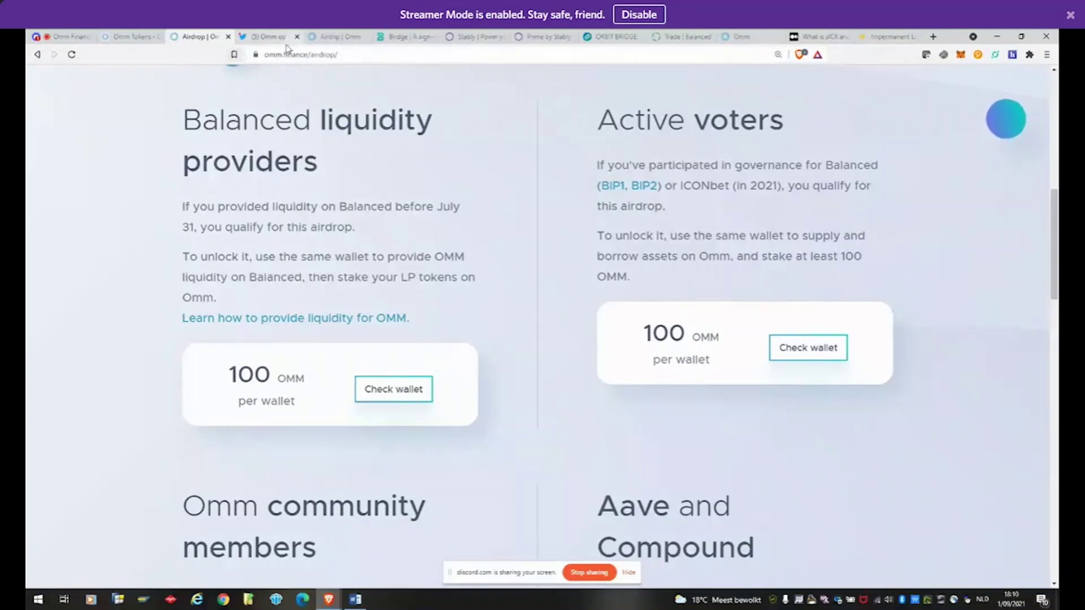
Step: Review the Omm Airdrip page's start date and How to catch the drips section, and open the Bridge page
left_click(334, 37)
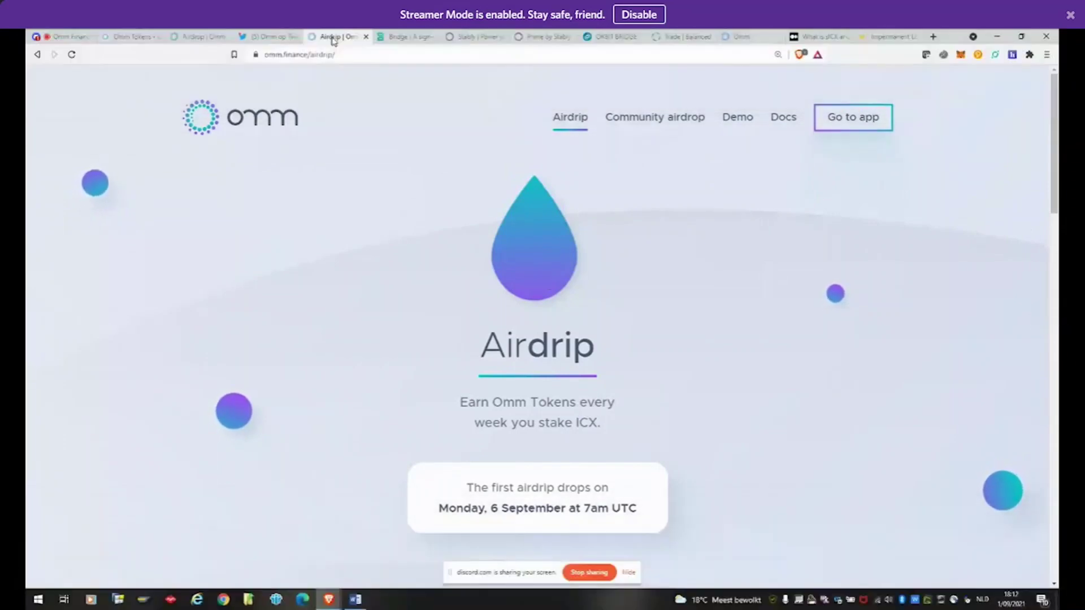
scroll(122, 221, "down", 3)
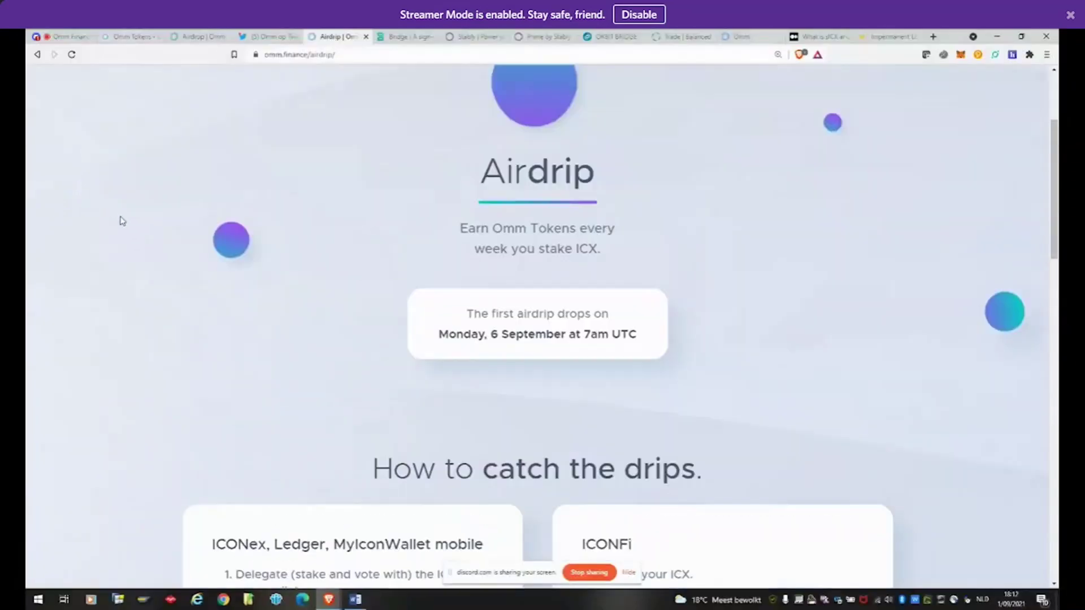
scroll(122, 220, "down", 2)
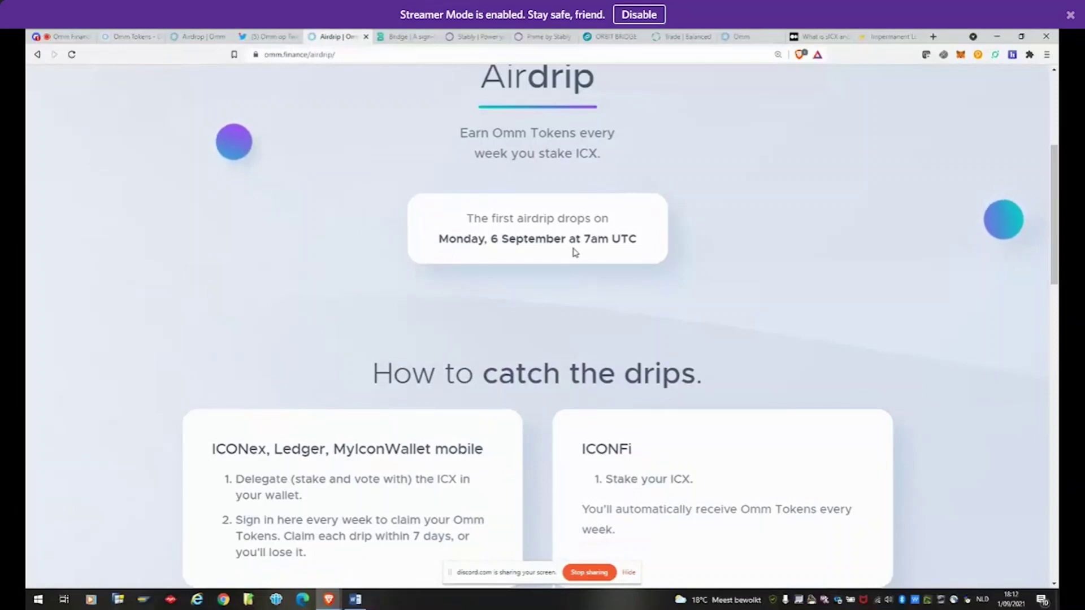
scroll(575, 252, "up", 5)
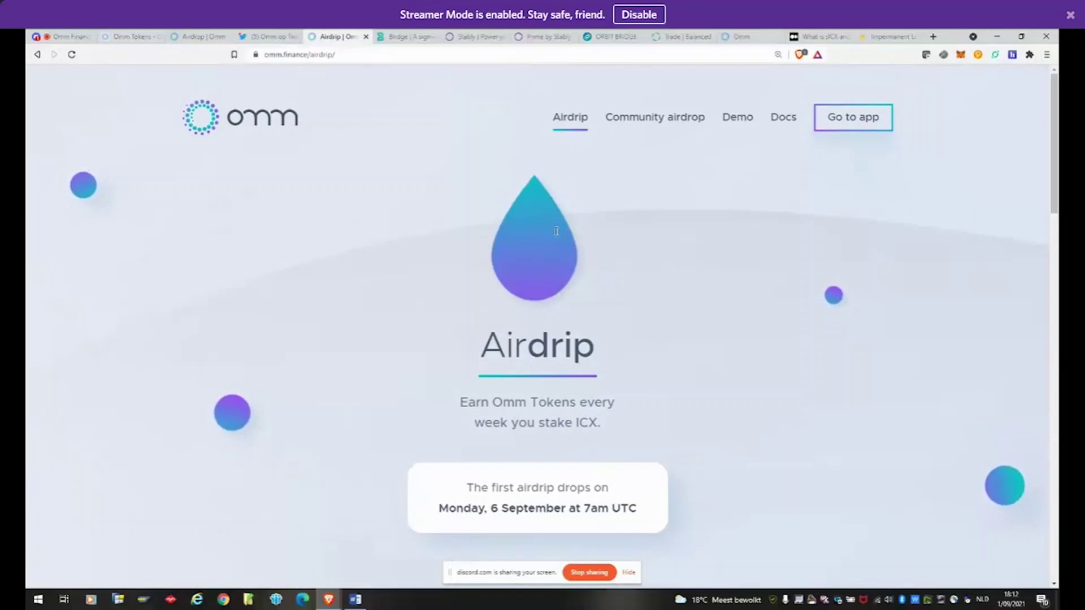
left_click(404, 37)
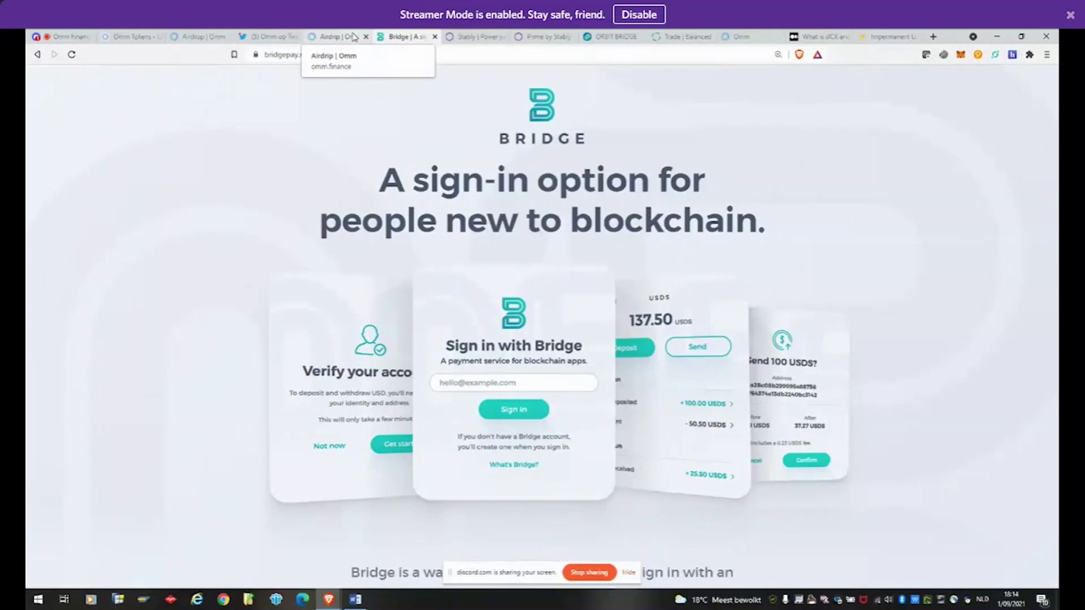
mouse_move(605, 561)
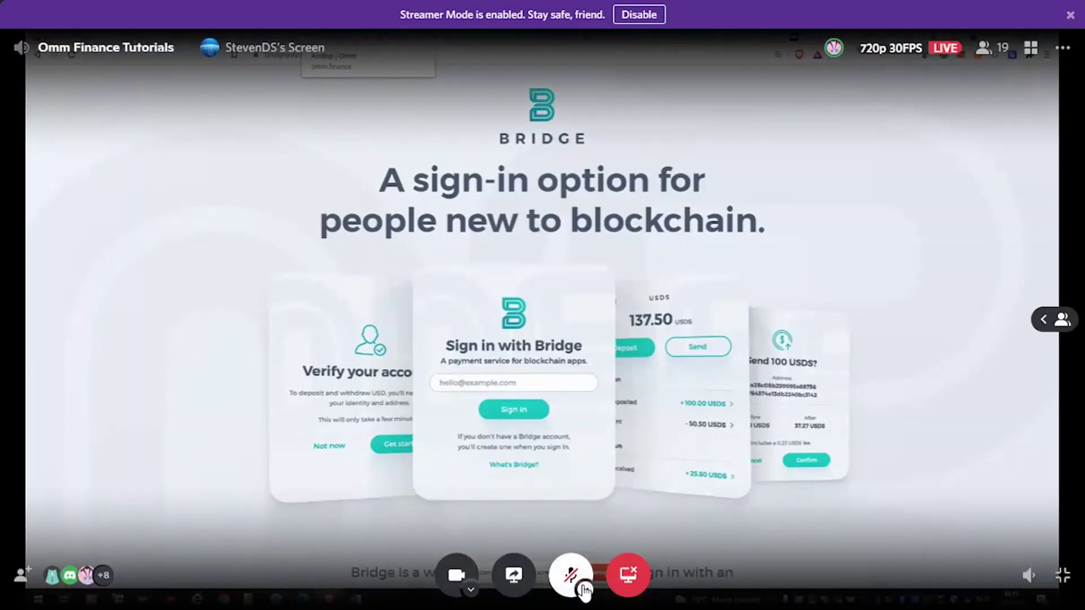
left_click(583, 590)
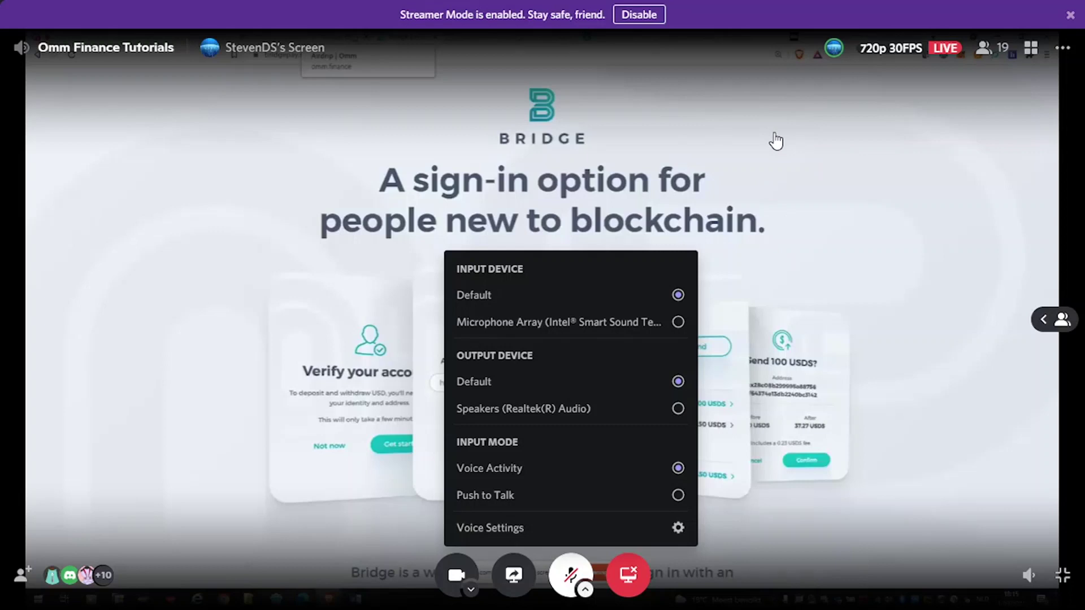
left_click(775, 13)
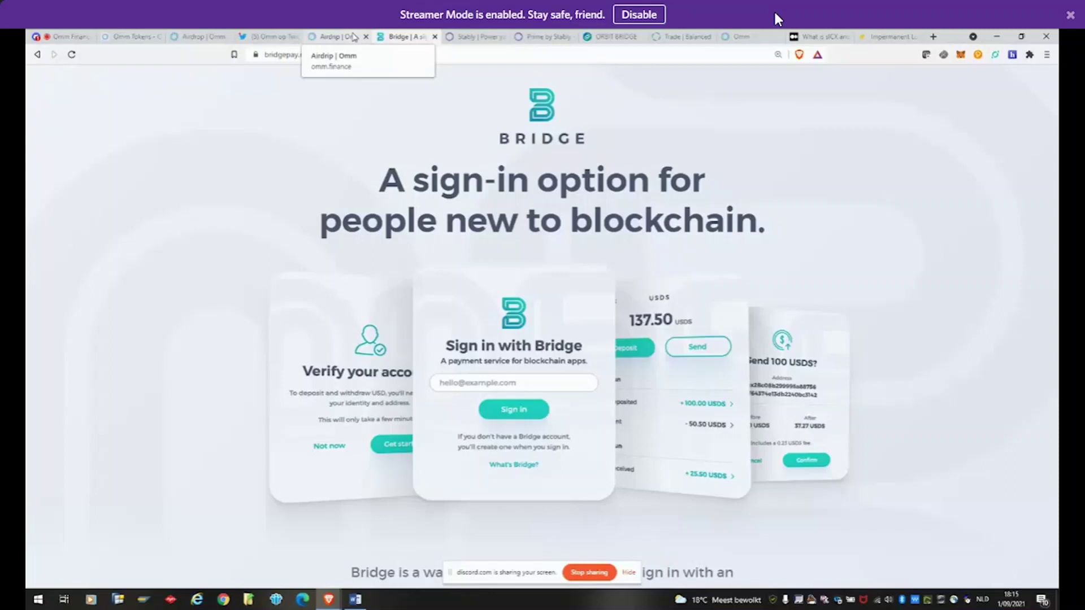
mouse_move(634, 206)
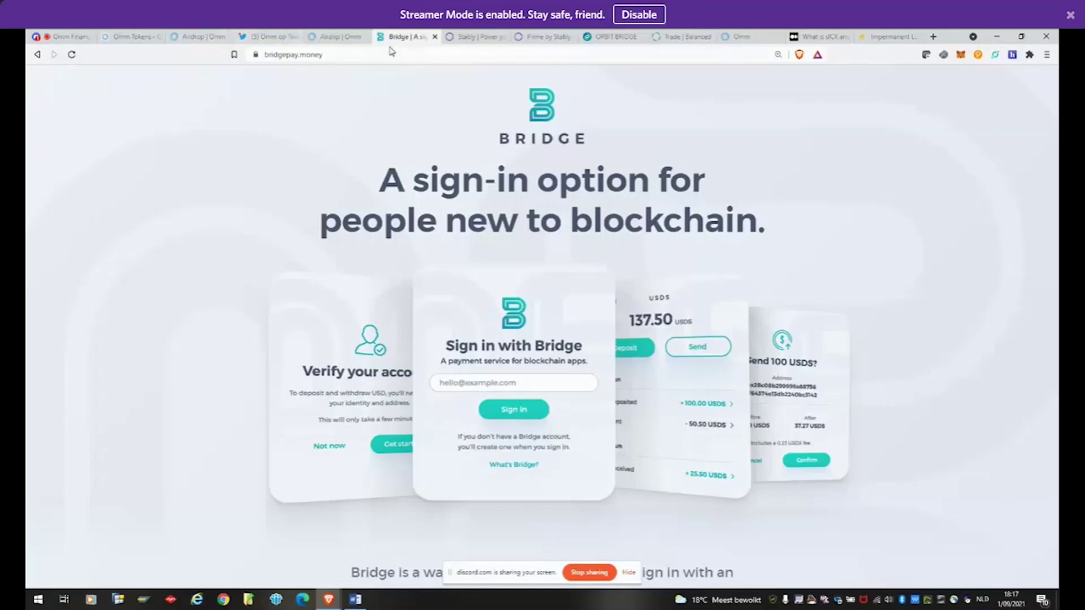
Step: Visit the Stably site, open the USD account in Stably Prime, and bring up its stablecoin withdrawal options
left_click(461, 36)
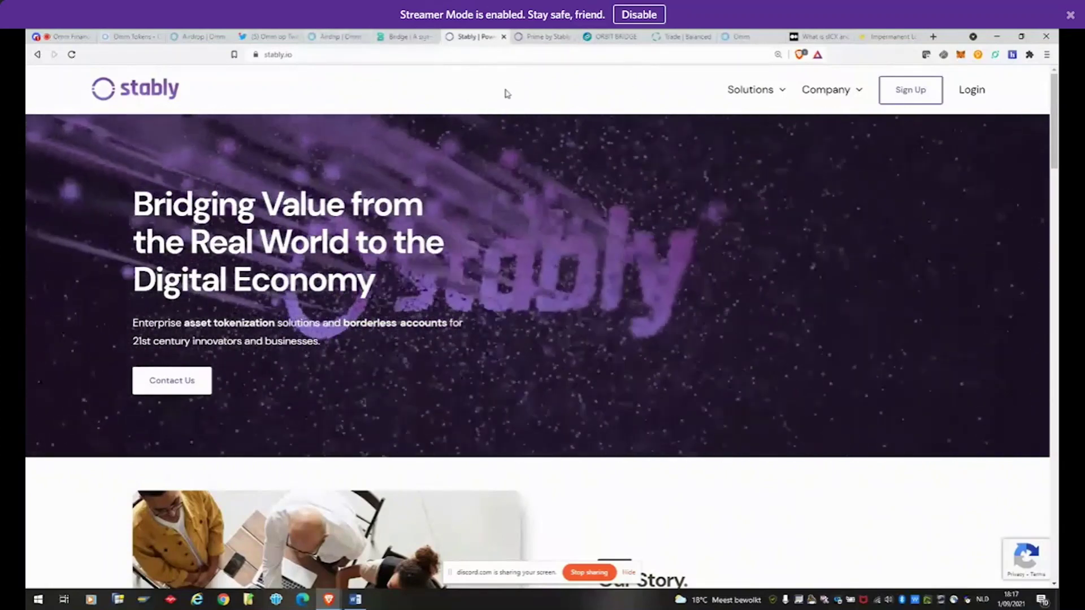
left_click(527, 40)
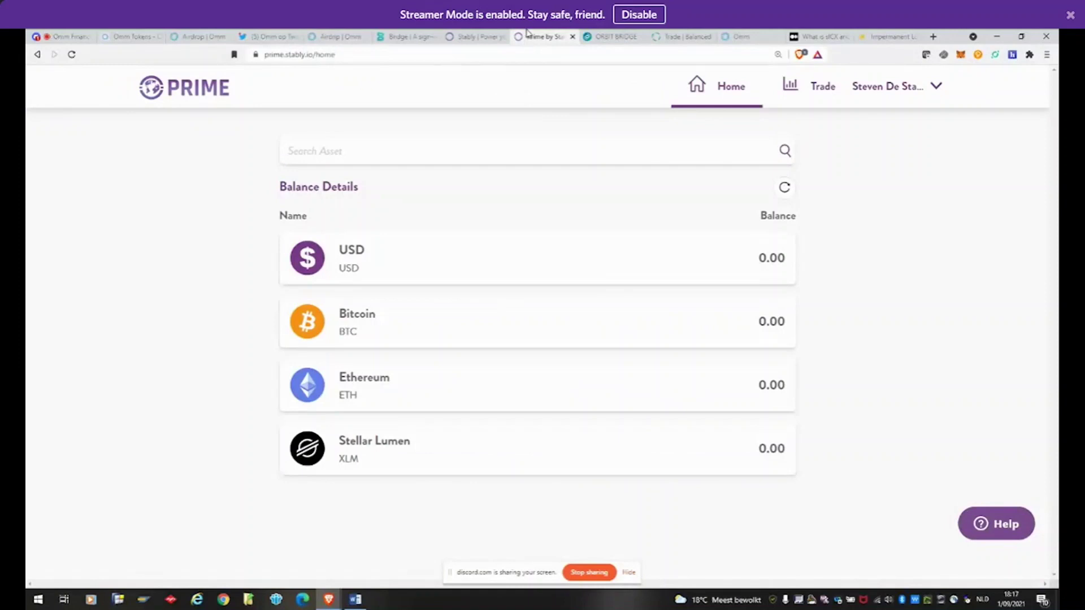
left_click(478, 258)
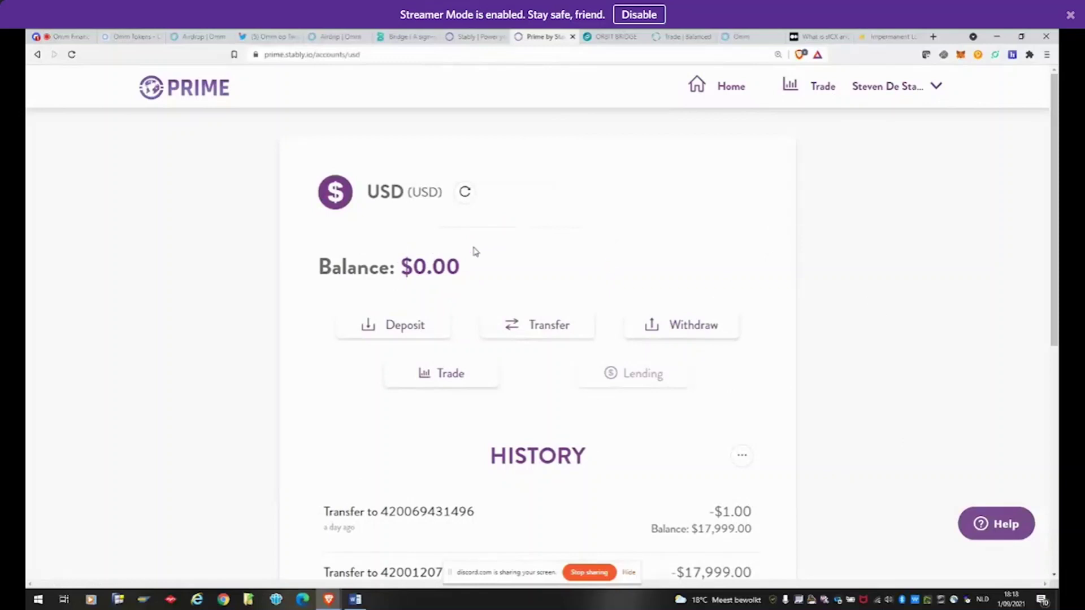
left_click(689, 335)
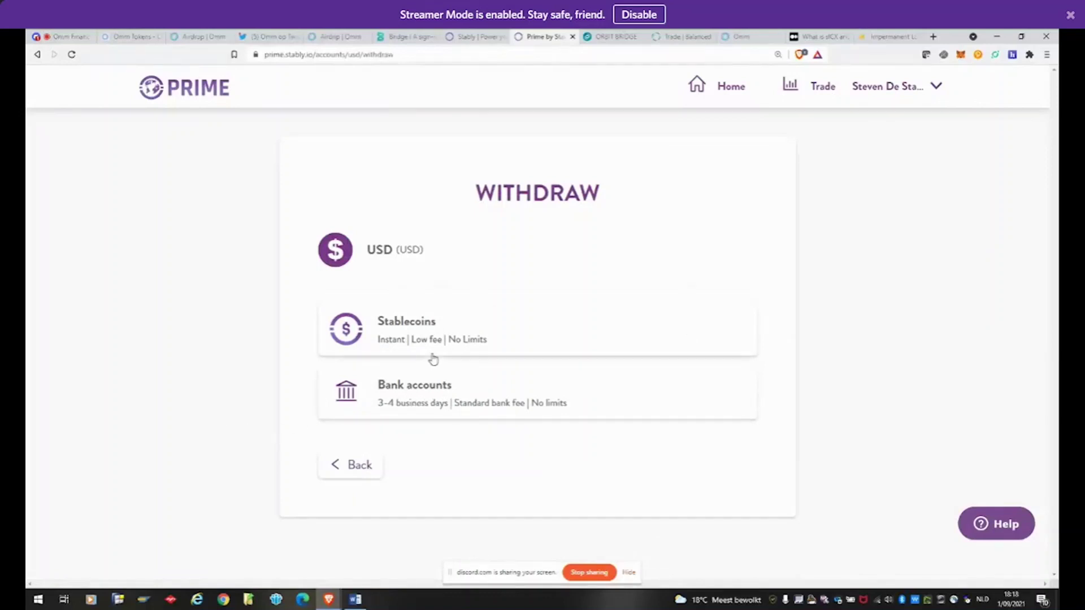
left_click(511, 334)
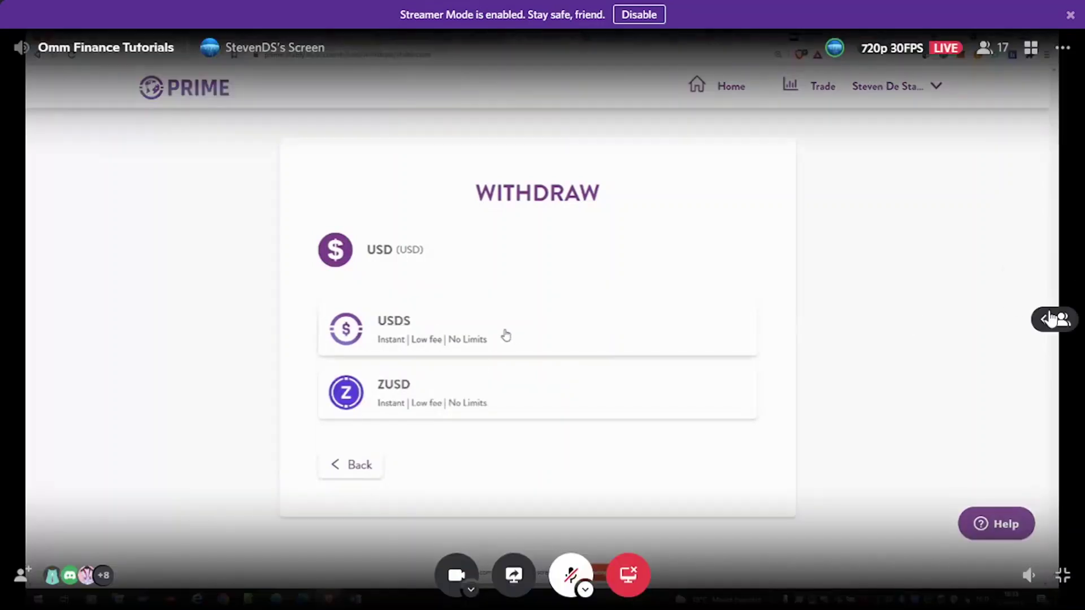
Step: Leave the full-screen stream, check the ongoing recording in OBS, and return the shared screen in Discord to full screen
left_click(738, 268)
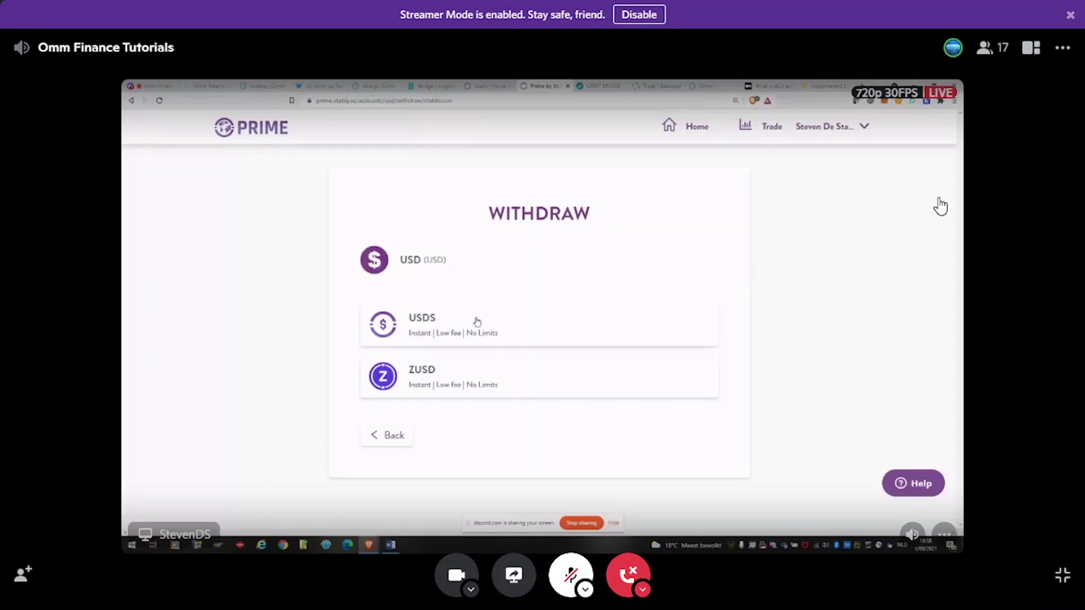
left_click(1062, 576)
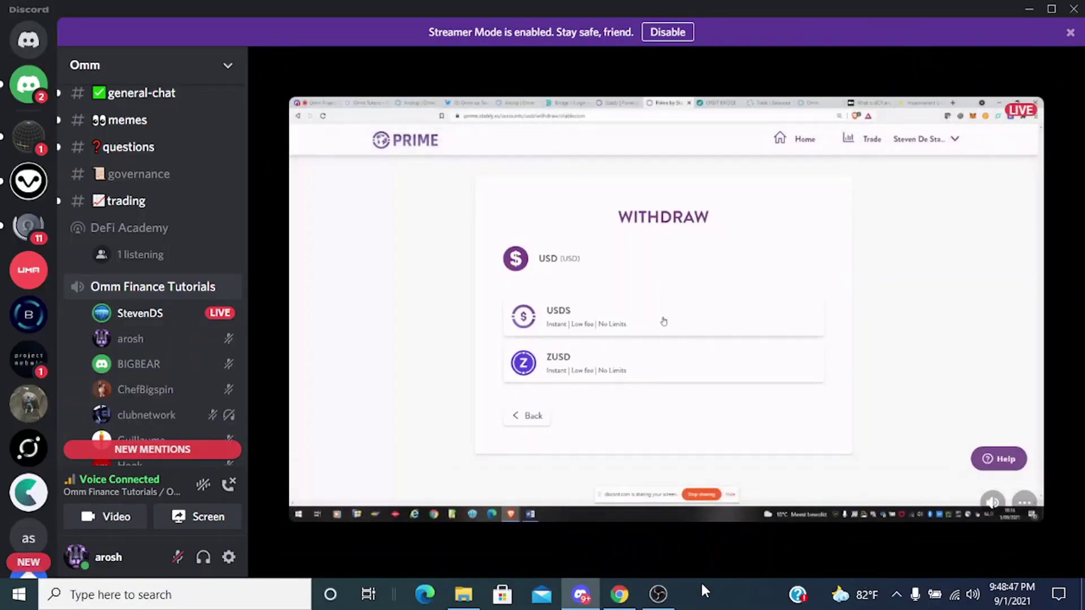
left_click(658, 595)
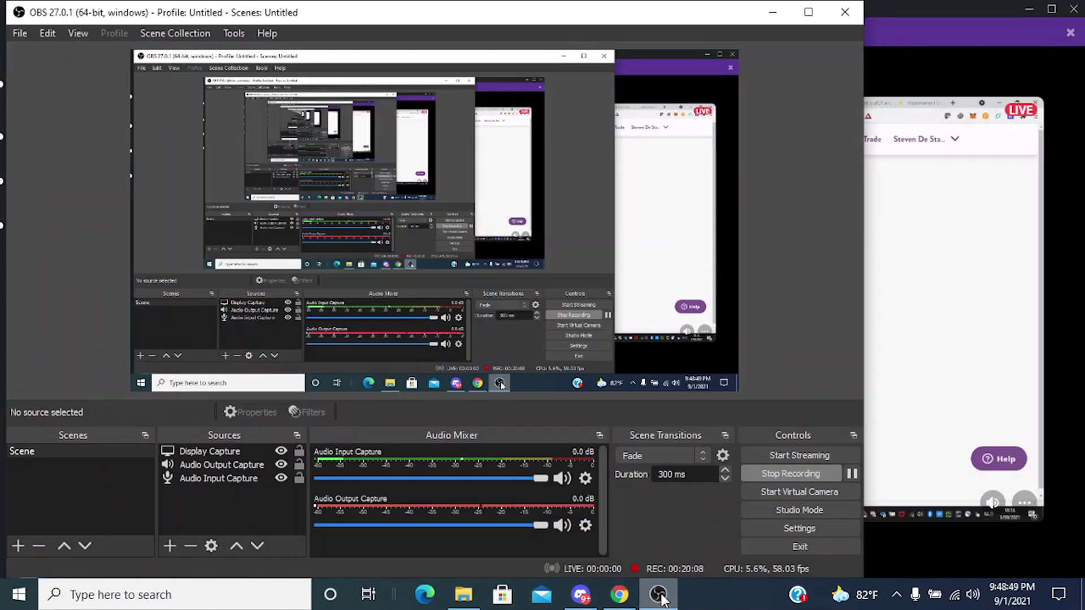
left_click(659, 594)
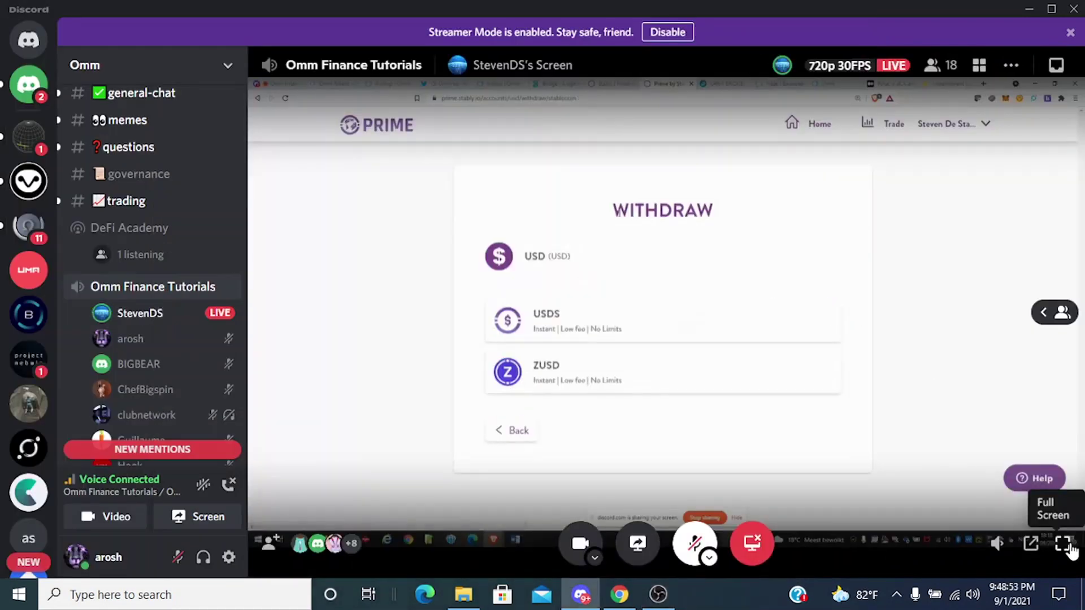
left_click(1068, 546)
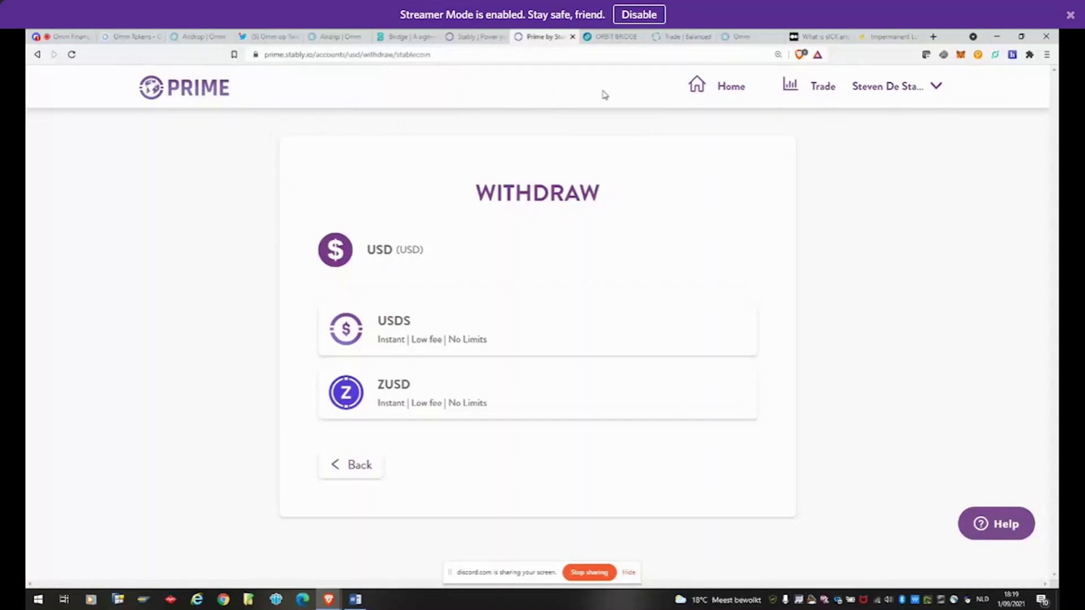
Step: Open the Prime Trade page, choose BTC as the currency to trade from, and view the rest of the form
left_click(808, 85)
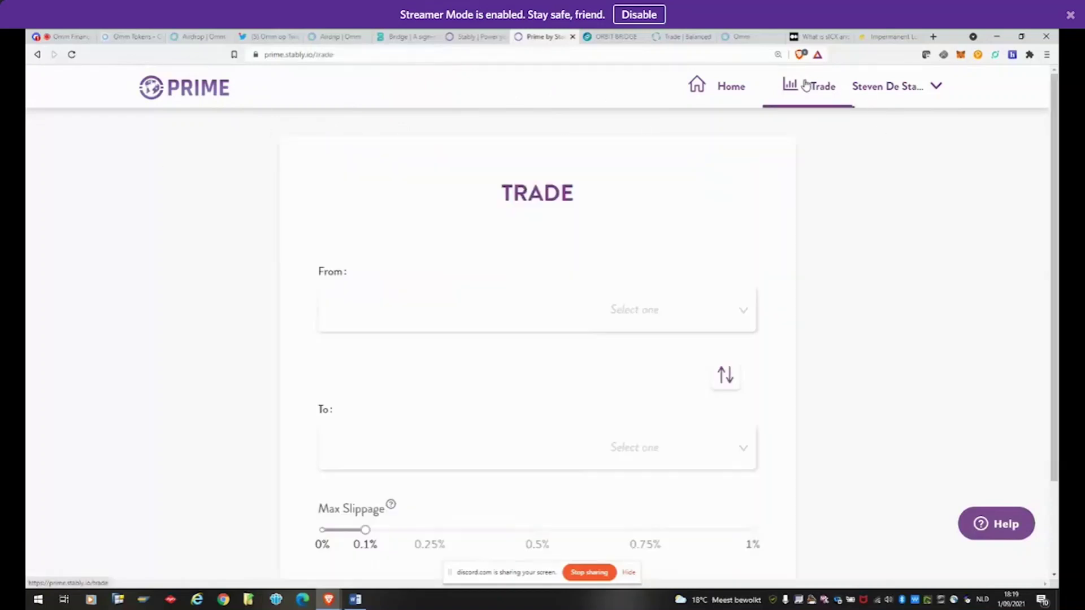
left_click(739, 314)
left_click(686, 401)
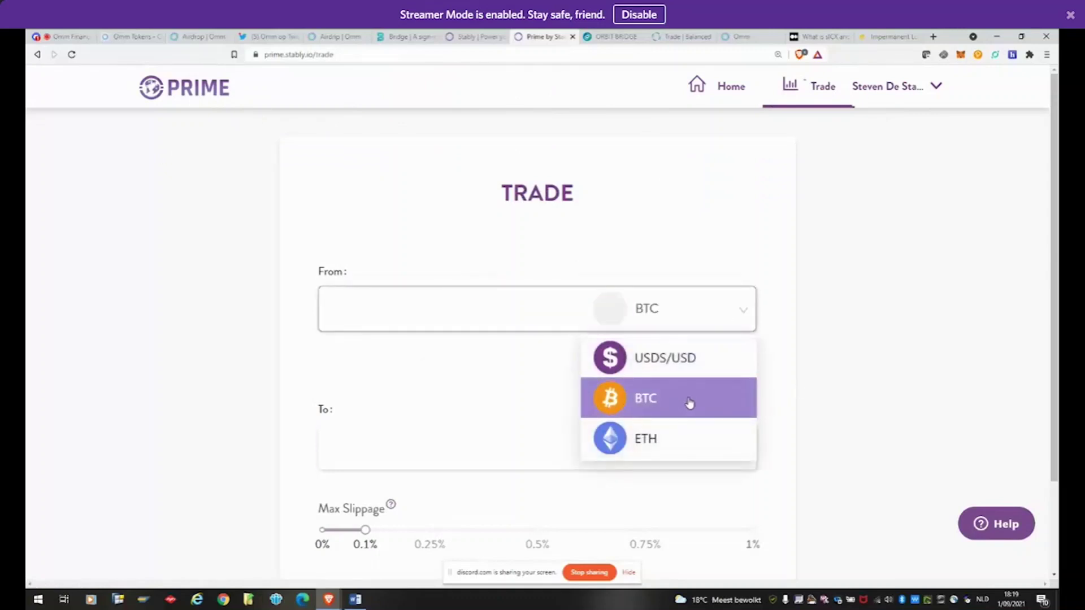
left_click(404, 307)
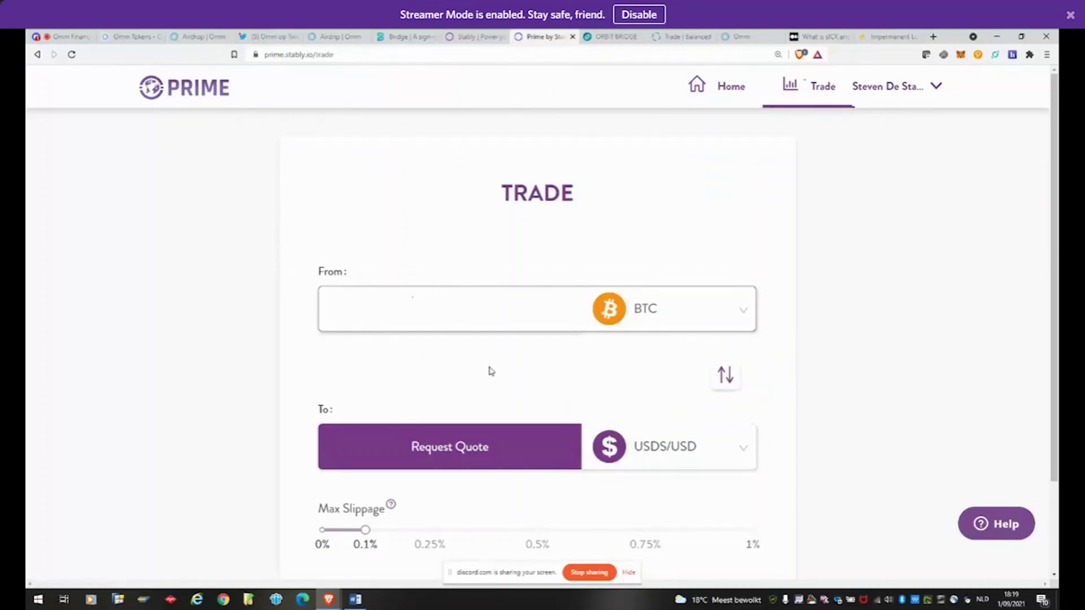
scroll(489, 370, "down", 2)
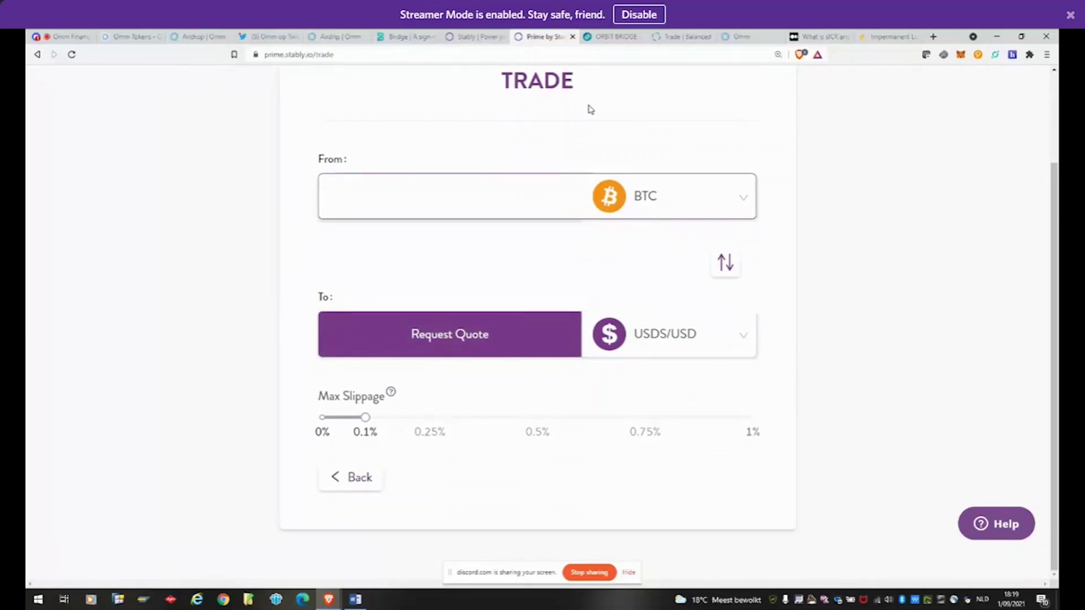
Step: Open Orbit Bridge and highlight the Ethereum Chain Assets rules in its Fee Guide
left_click(619, 38)
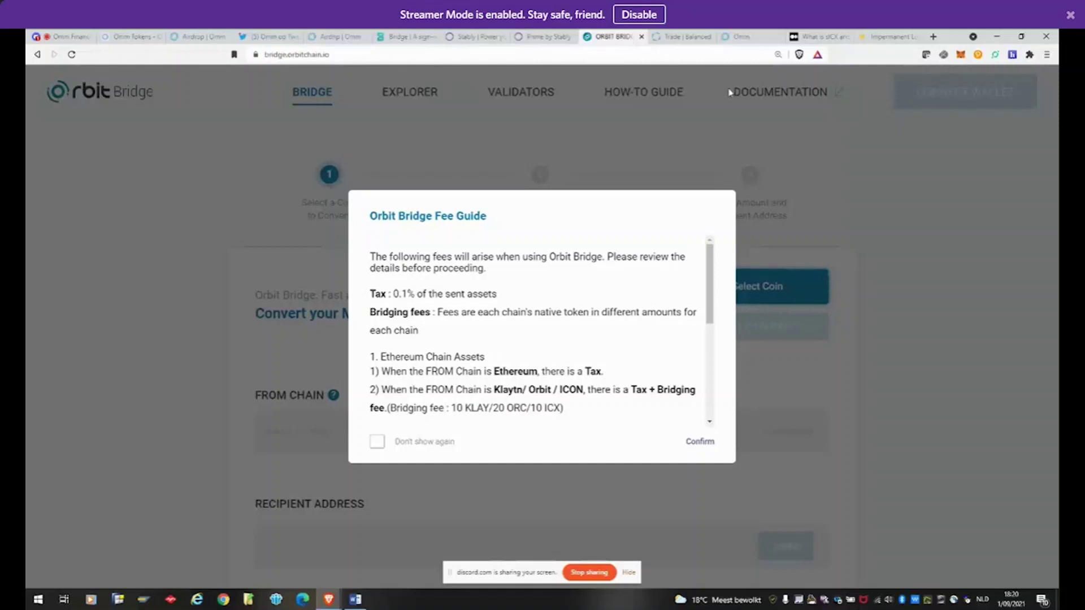
scroll(710, 256, "down", 1)
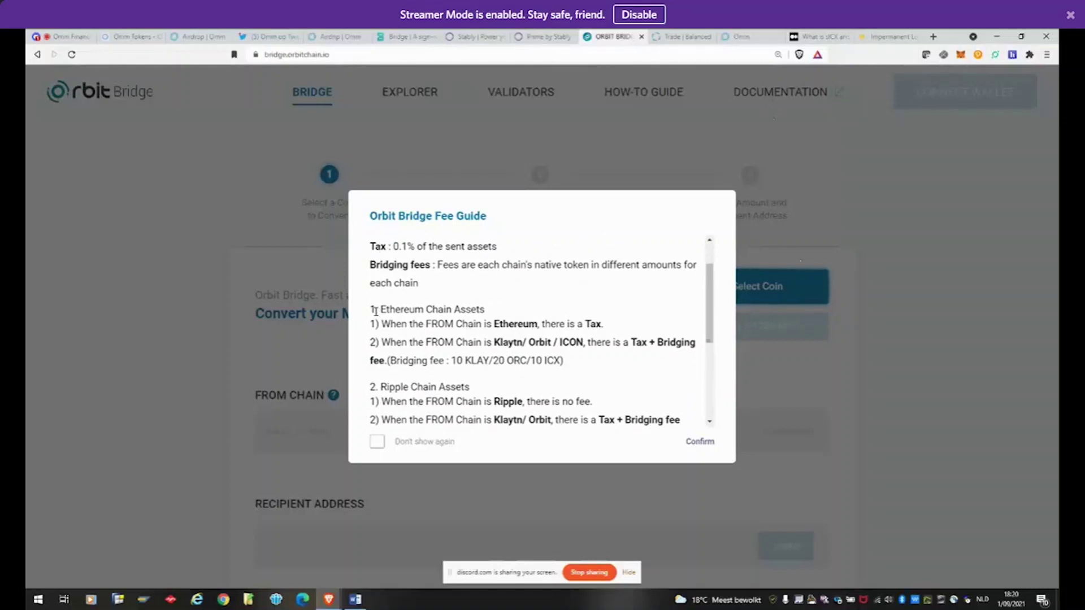
left_click_drag(381, 310, 521, 314)
left_click(567, 307)
left_click_drag(432, 323, 633, 329)
left_click_drag(401, 343, 585, 361)
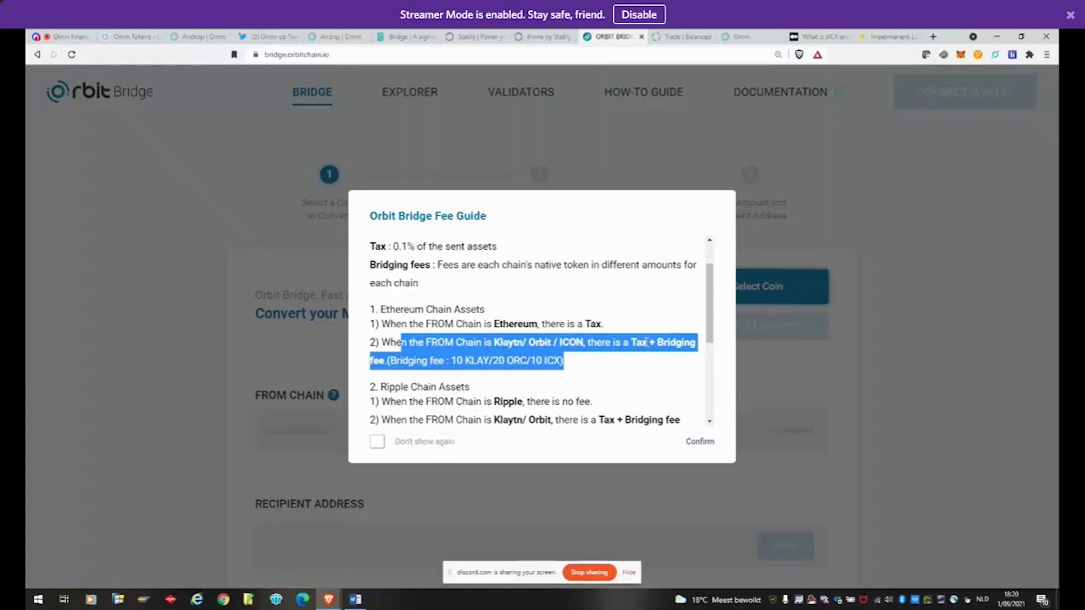
left_click(673, 366)
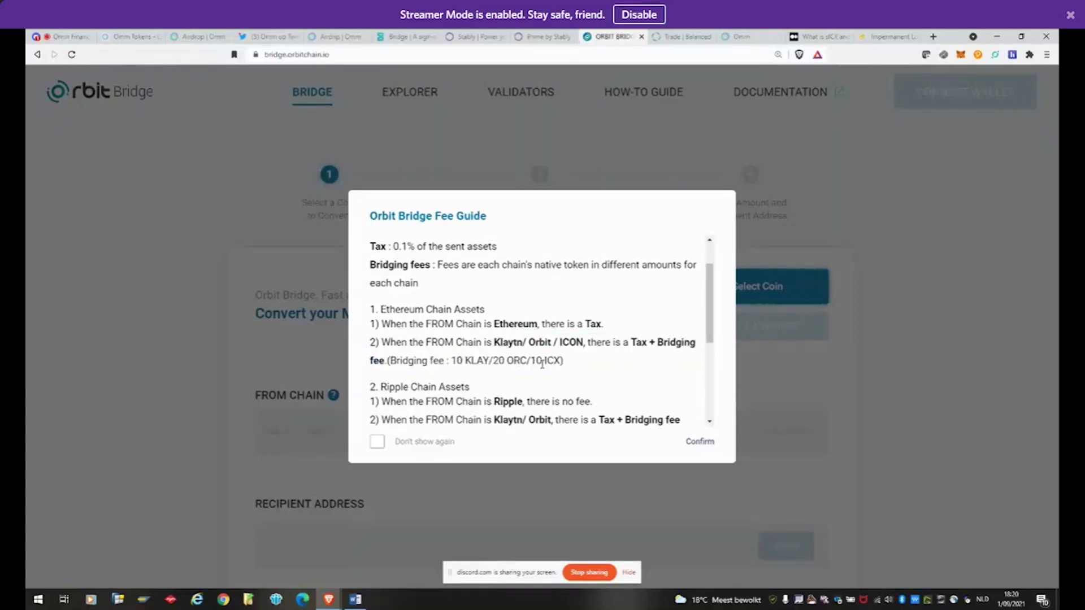
Step: Highlight the ICX bridging fee and the tax rate in the Orbit Bridge Fee Guide, and confirm the guide
left_click_drag(536, 361, 563, 362)
left_click(665, 389)
left_click(639, 366)
left_click_drag(393, 247, 466, 247)
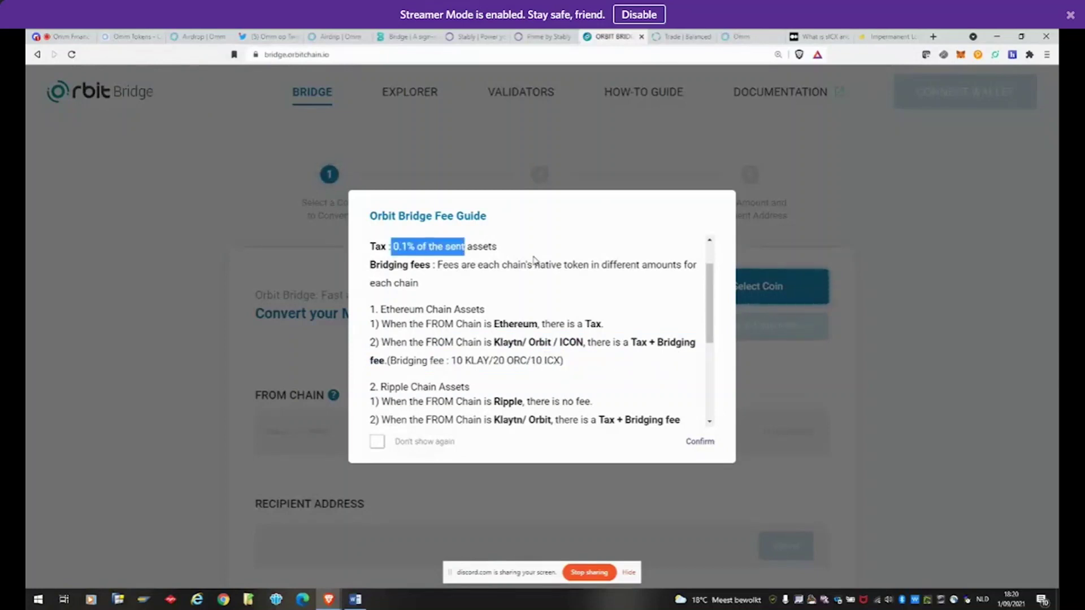
left_click(520, 251)
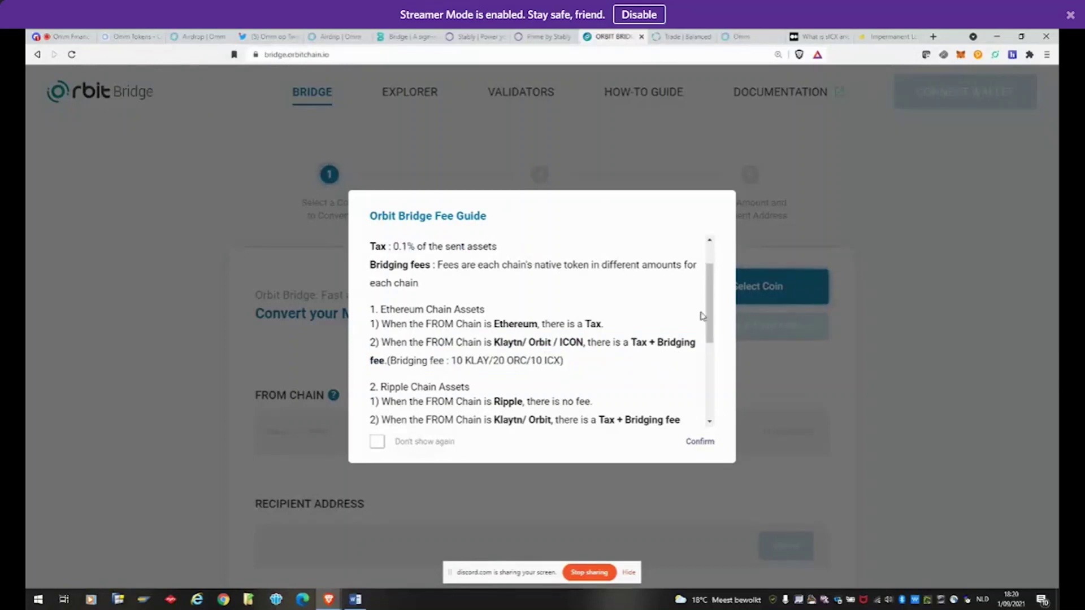
left_click(703, 444)
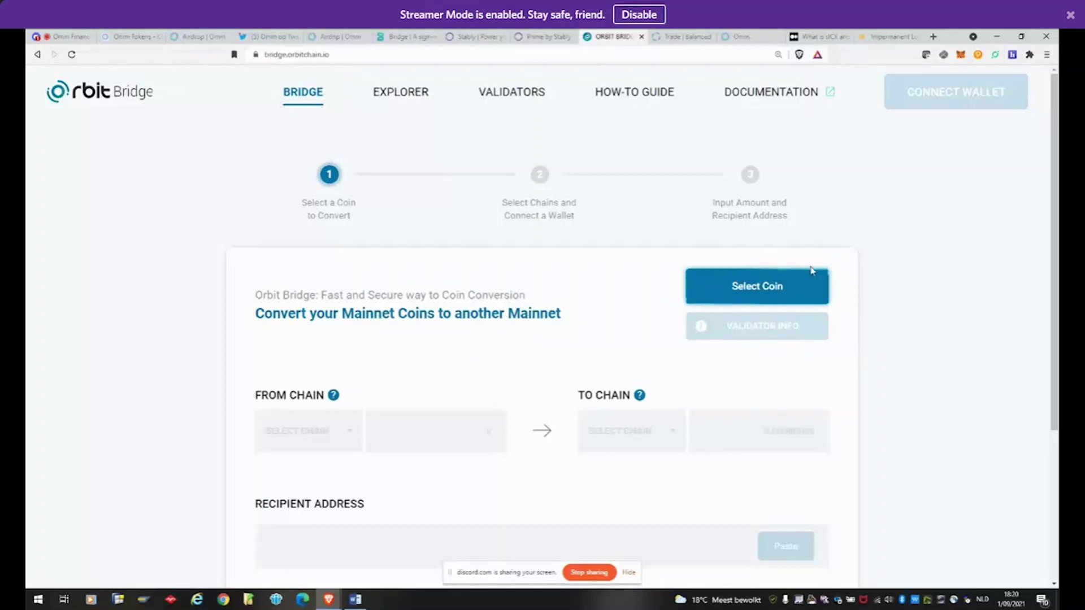
Step: Select USDC on Ethereum as the coin to convert with validator Group 1, and review the conversion form
left_click(774, 296)
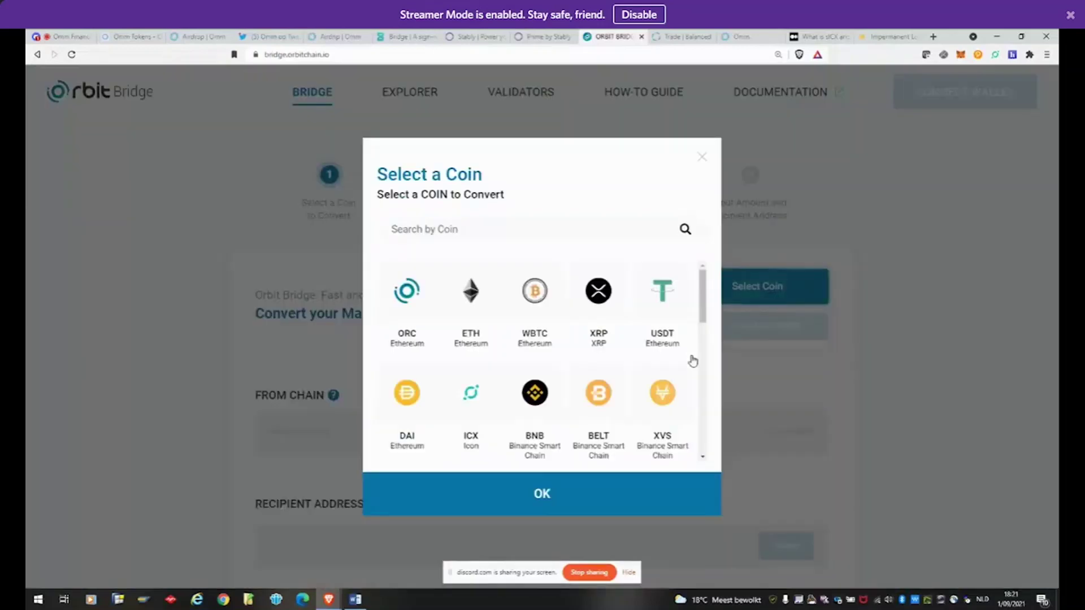
left_click_drag(704, 285, 725, 441)
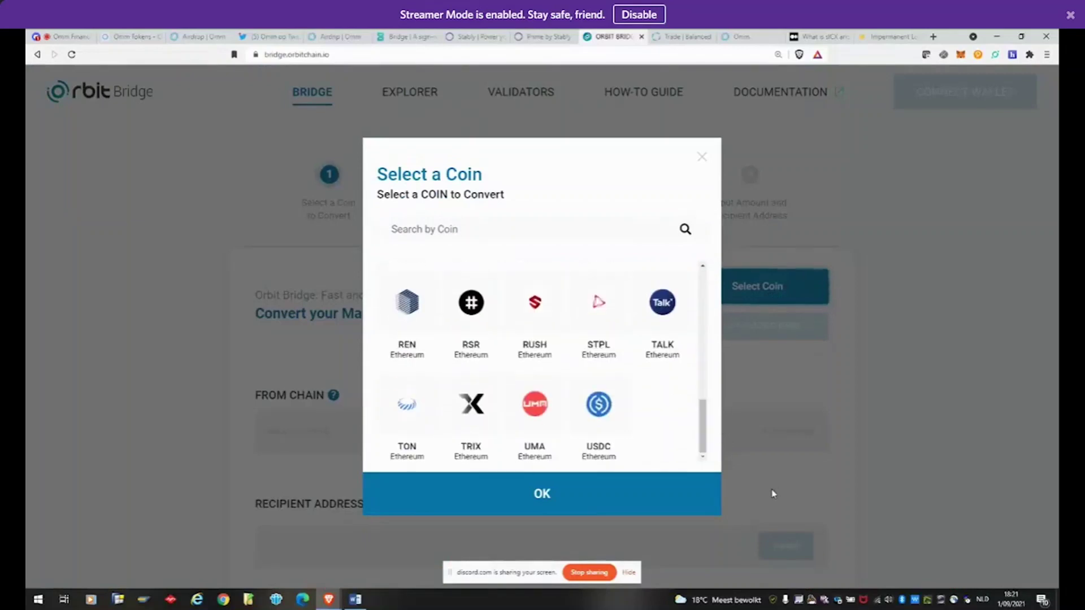
left_click(614, 424)
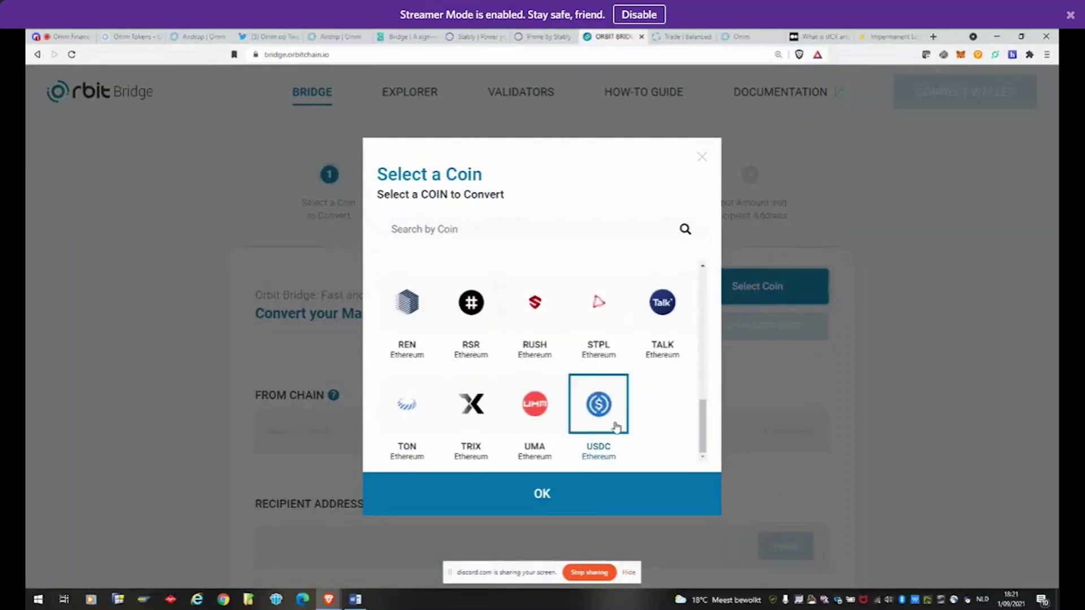
left_click(604, 496)
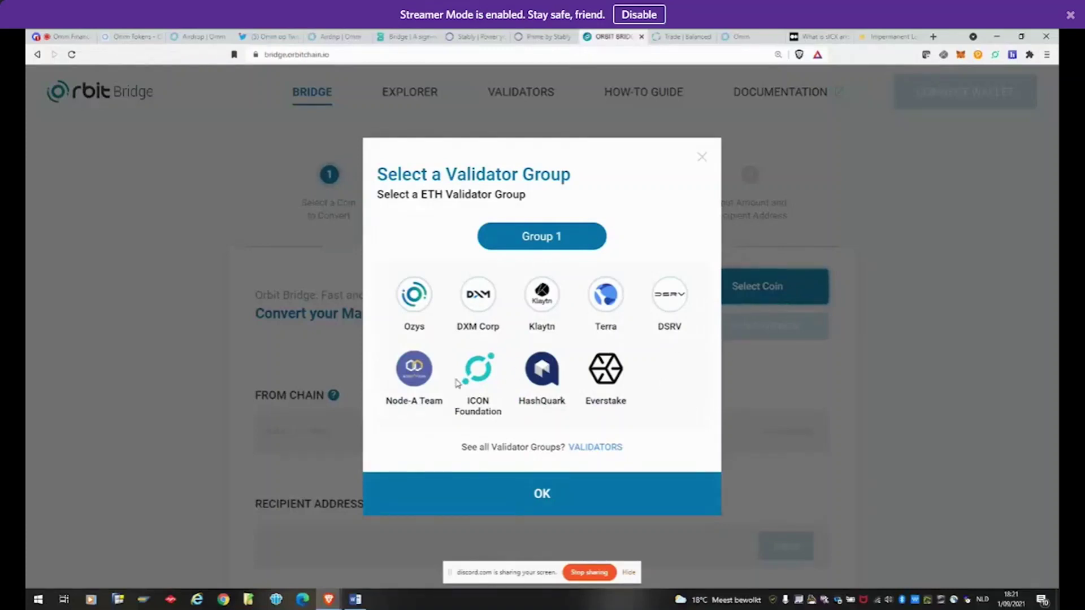
left_click(542, 494)
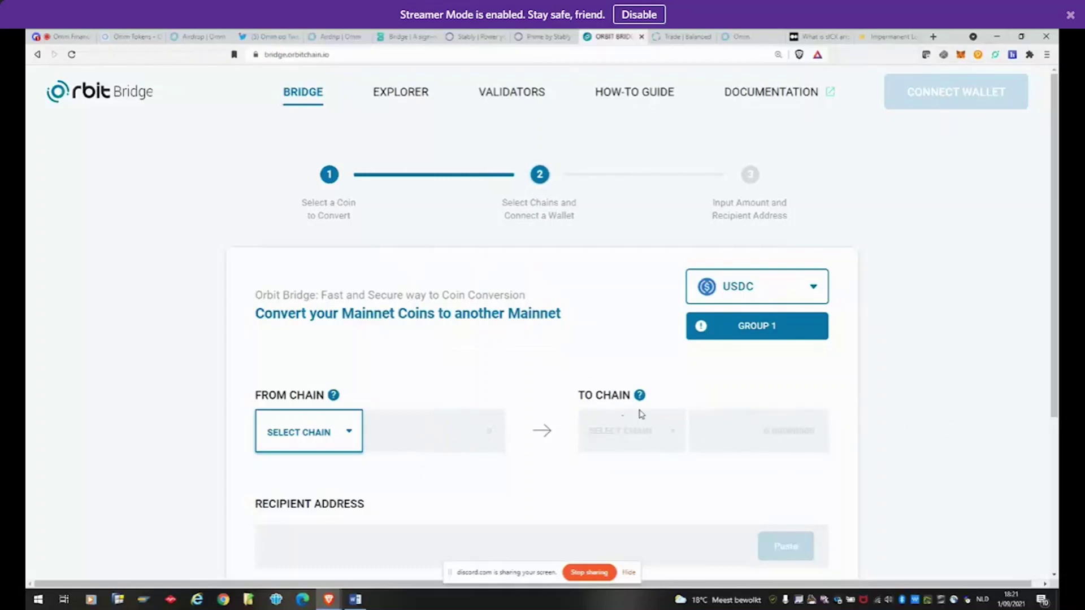
scroll(960, 407, "down", 3)
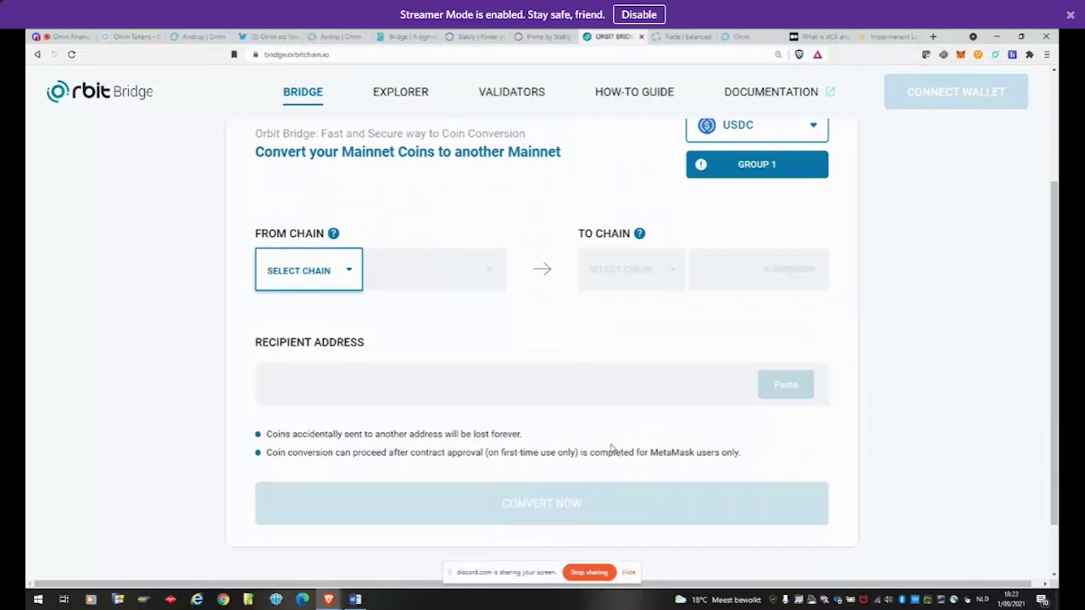
Step: Open Balanced's Supply liquidity section and examine the OMM pairs in its list of pools
left_click(681, 37)
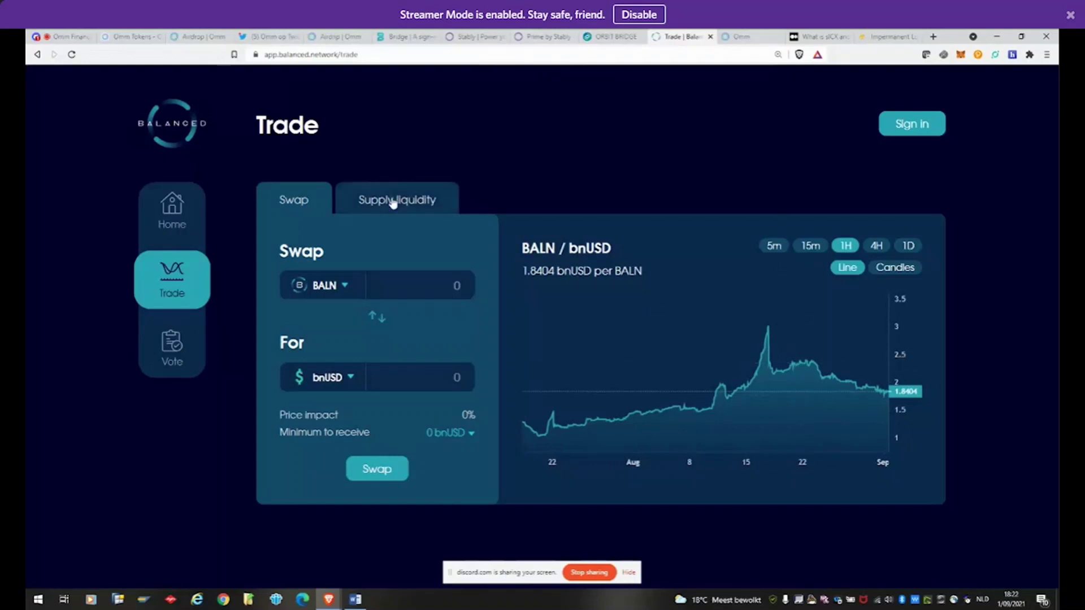
left_click(419, 205)
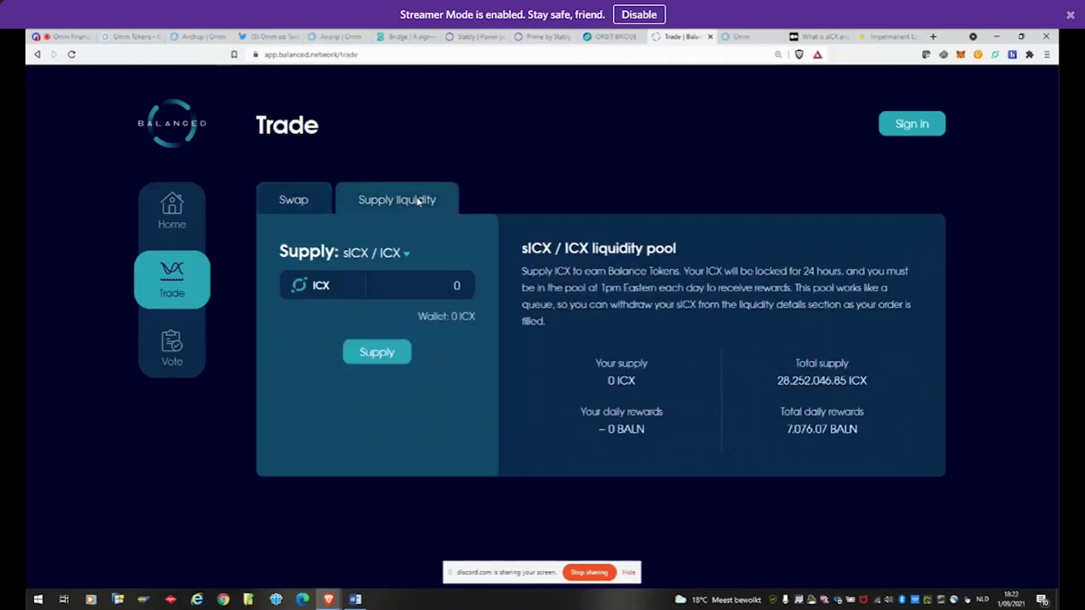
left_click(367, 264)
scroll(418, 320, "down", 3)
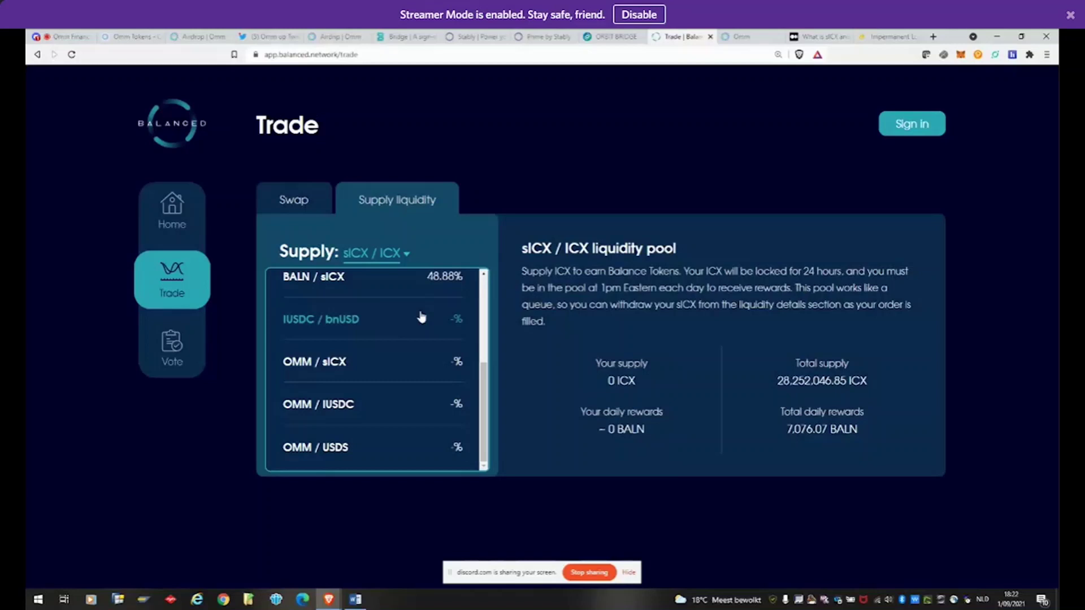
mouse_move(662, 354)
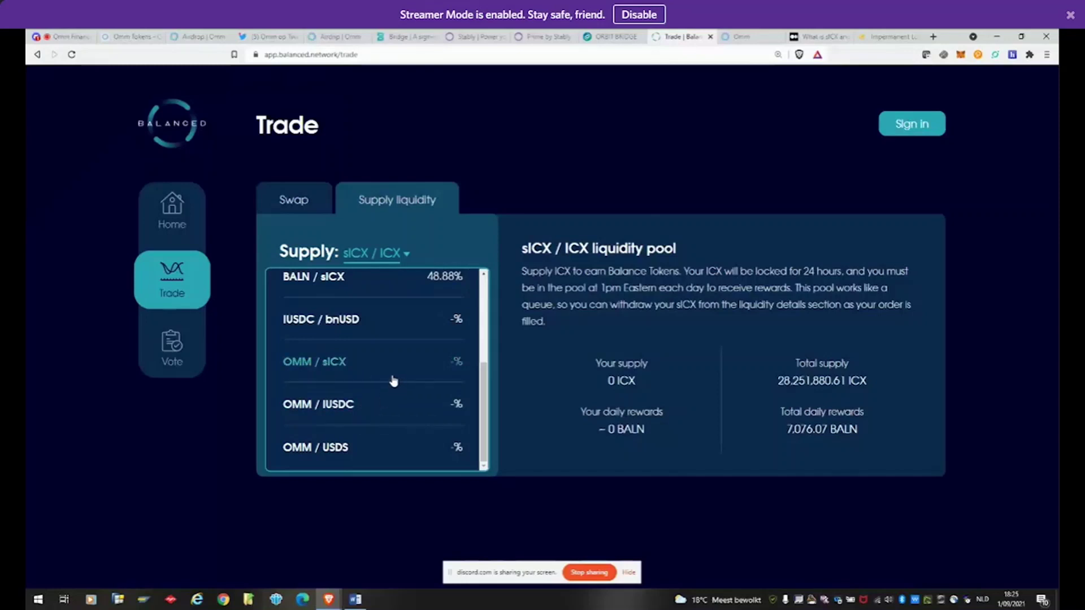
Step: Open the Omm testnet Rewards page and review its Overview, Staking and Liquidity pools sections
left_click(734, 39)
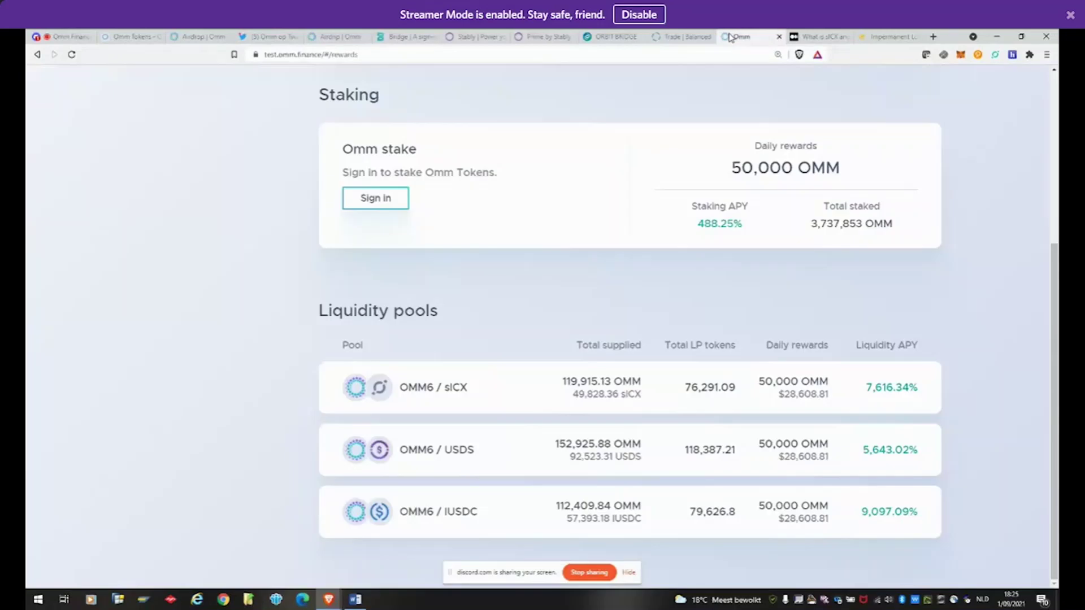
scroll(458, 162, "up", 5)
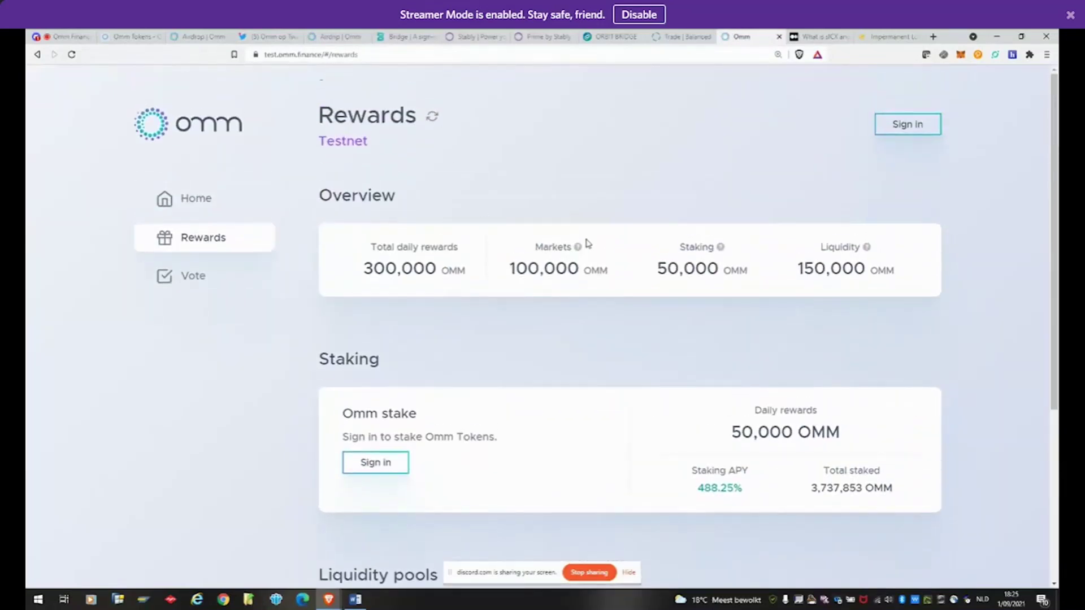
scroll(583, 242, "down", 5)
scroll(580, 234, "up", 5)
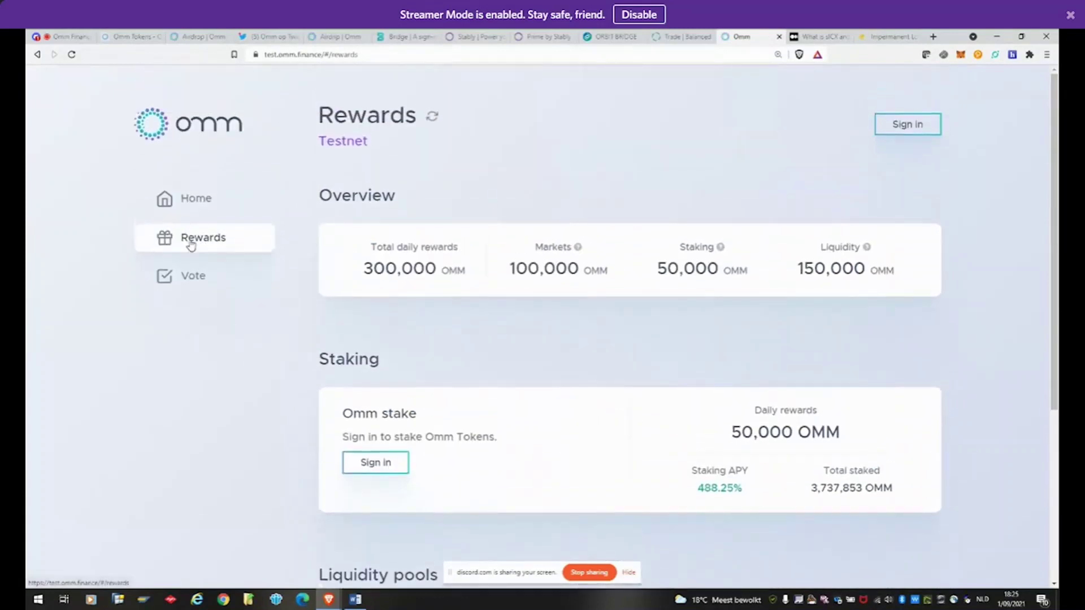
scroll(389, 289, "down", 5)
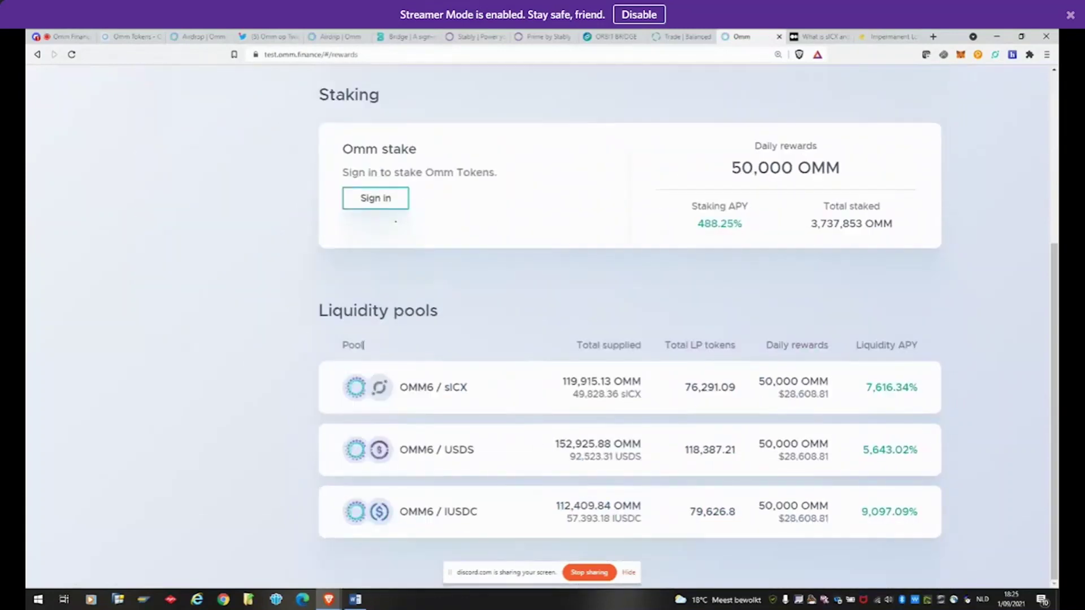
Step: Expand the OMM6 / sICX and OMM6 / USDS liquidity pools to view their Stake LP tokens instructions
left_click(502, 400)
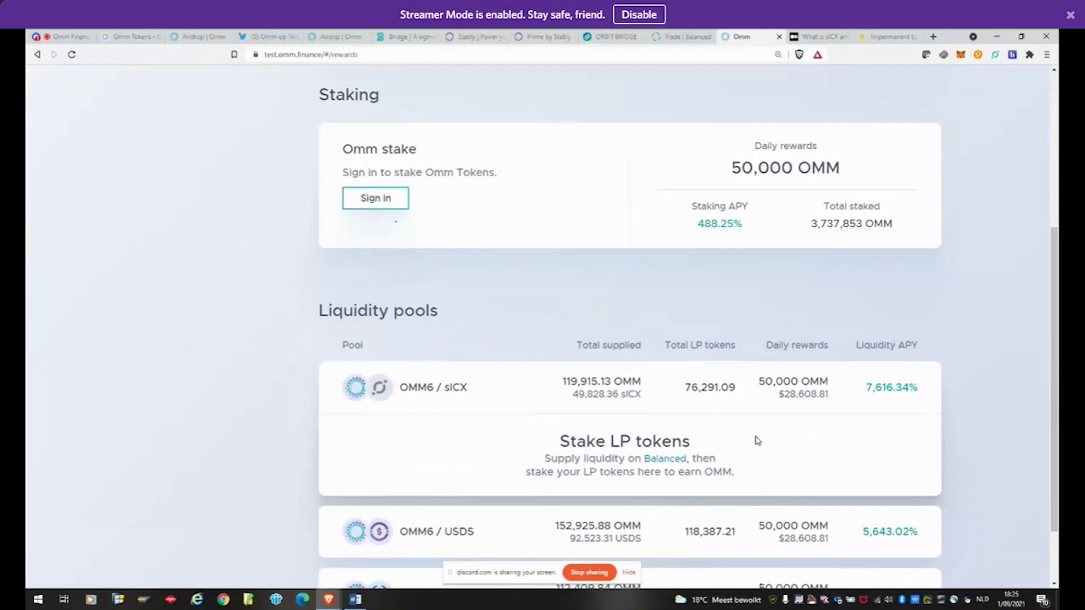
scroll(613, 254, "down", 1)
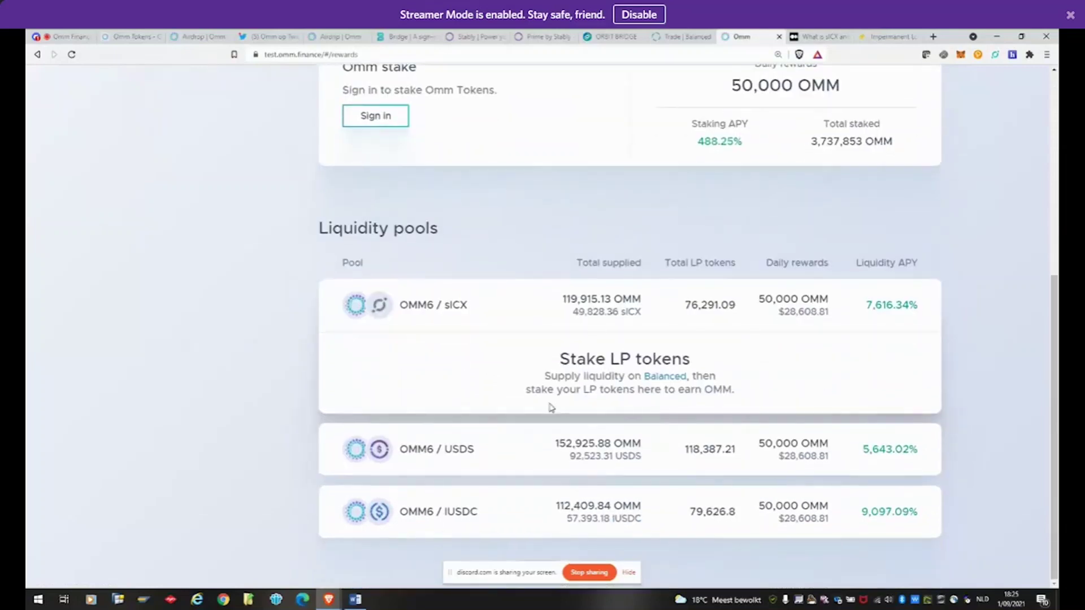
left_click(486, 463)
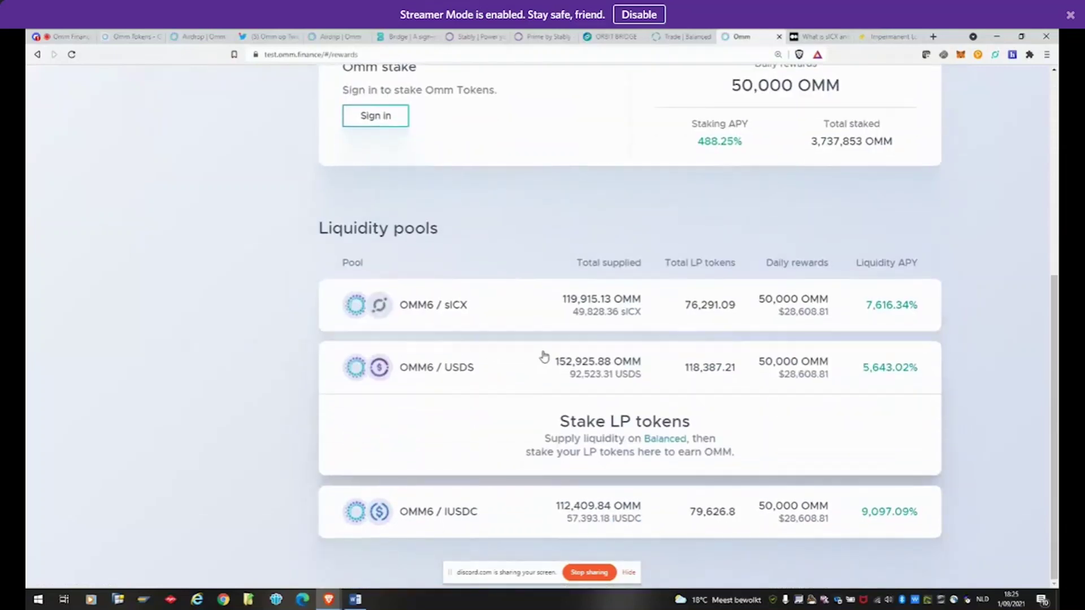
Step: Review the daily OMM rewards in the Overview, Staking and Liquidity pools sections of the Rewards page
scroll(565, 361, "up", 5)
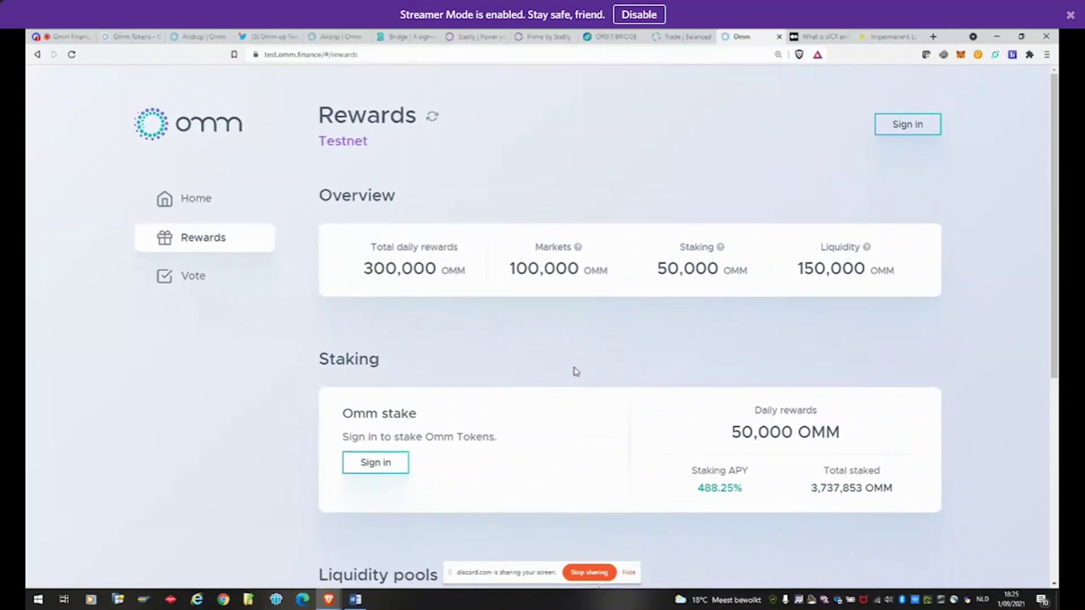
scroll(573, 371, "down", 3)
scroll(723, 271, "up", 3)
scroll(622, 266, "down", 3)
scroll(666, 277, "down", 2)
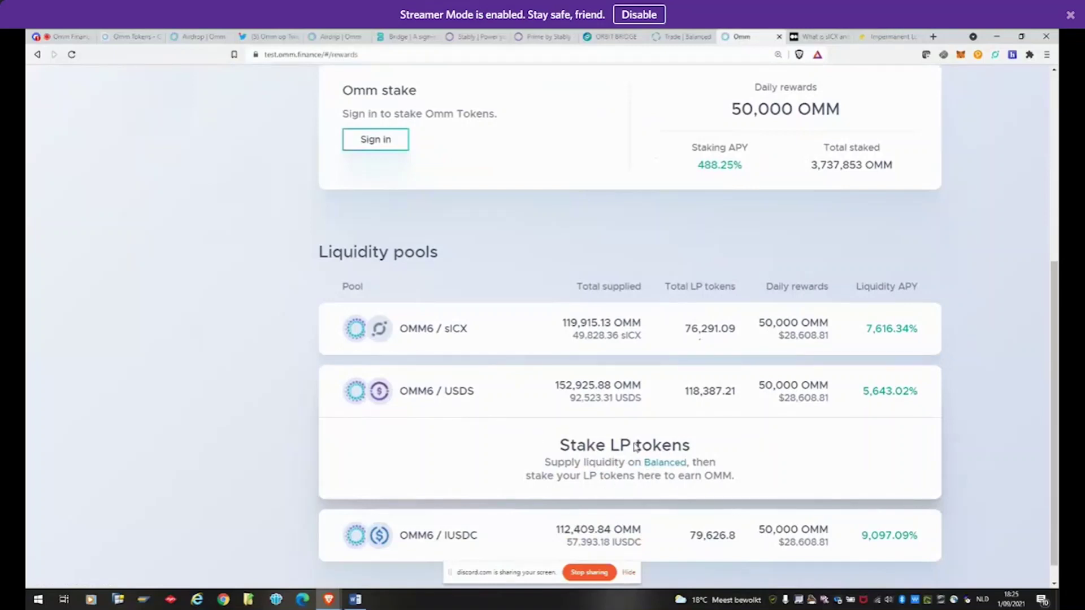
scroll(606, 446, "up", 4)
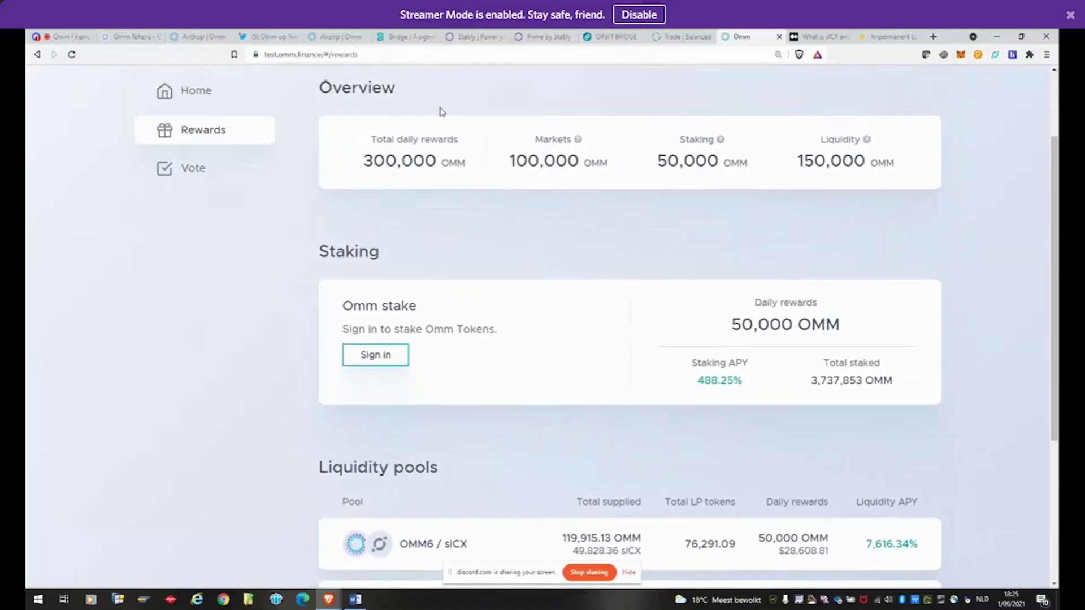
scroll(634, 438, "down", 4)
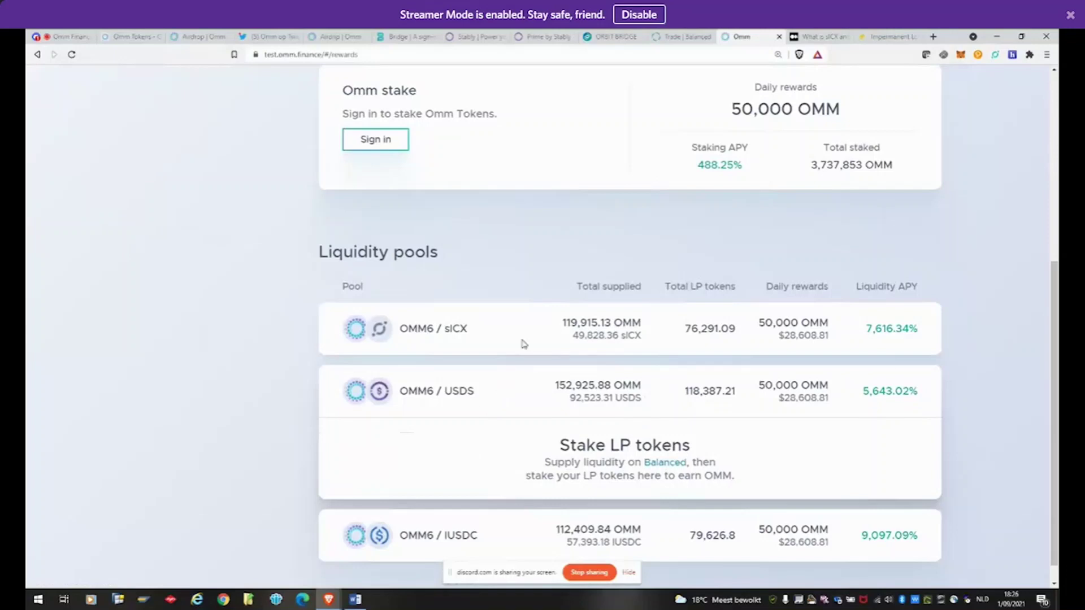
scroll(520, 320, "up", 5)
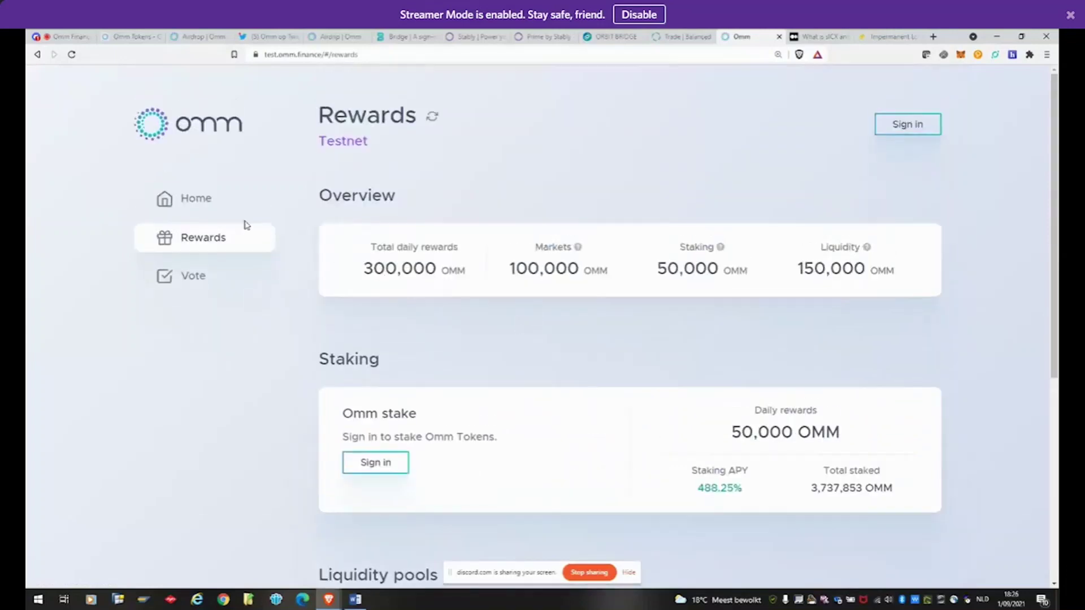
Step: Open the Omm Home page and expand the ICON market to view its Supply and Borrow sections
left_click(183, 201)
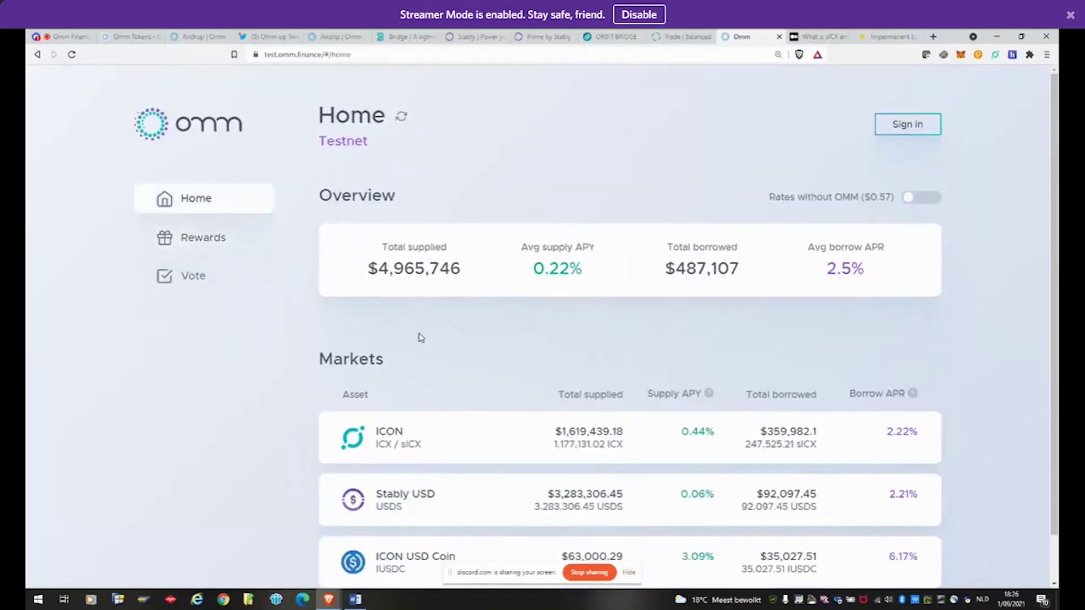
scroll(420, 337, "down", 1)
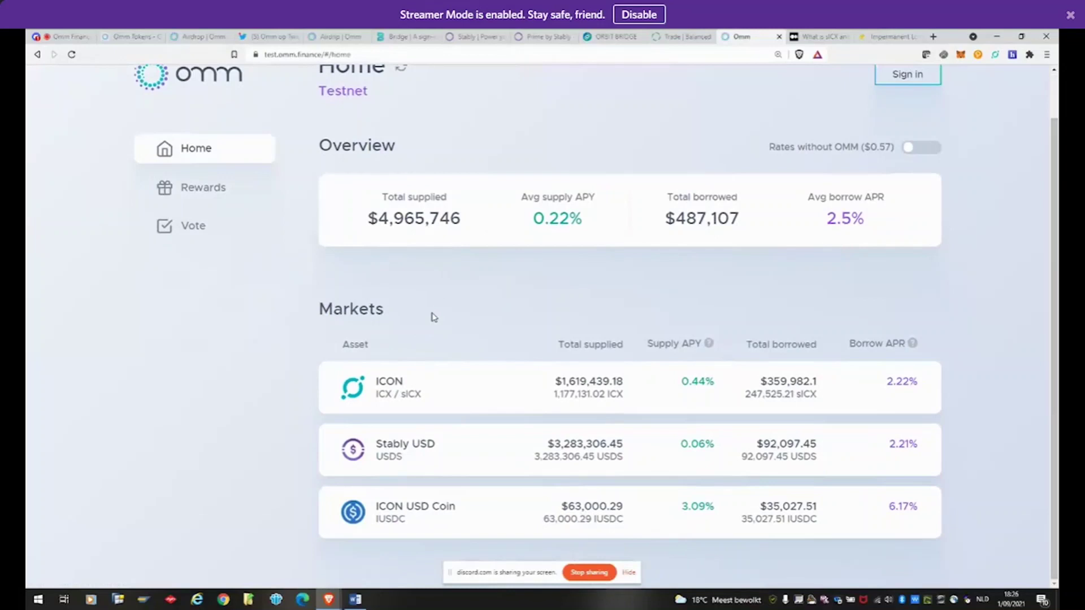
left_click(460, 383)
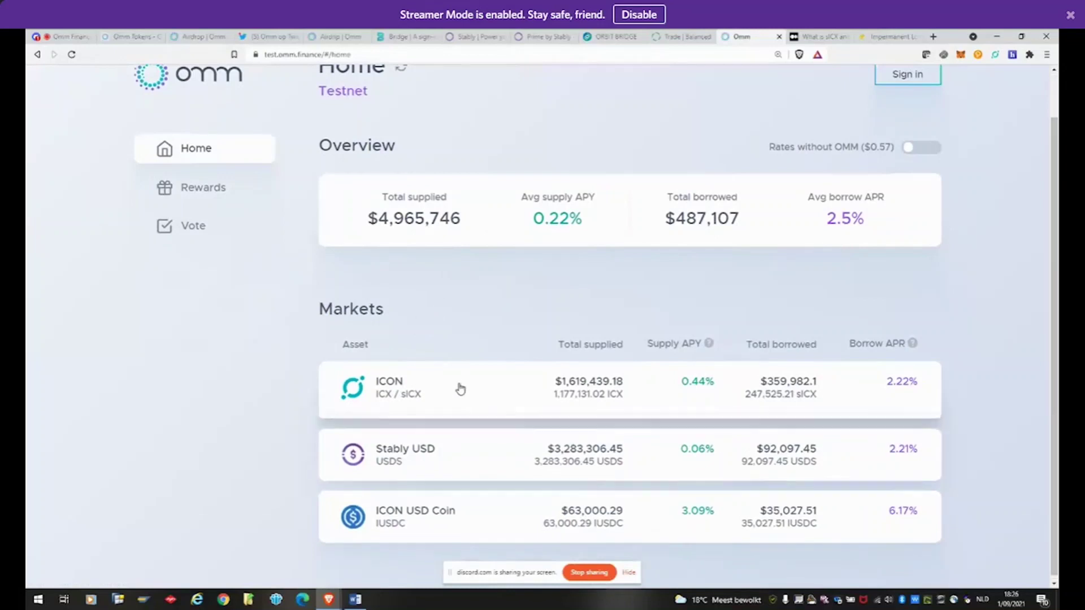
scroll(469, 380, "down", 4)
scroll(469, 380, "up", 3)
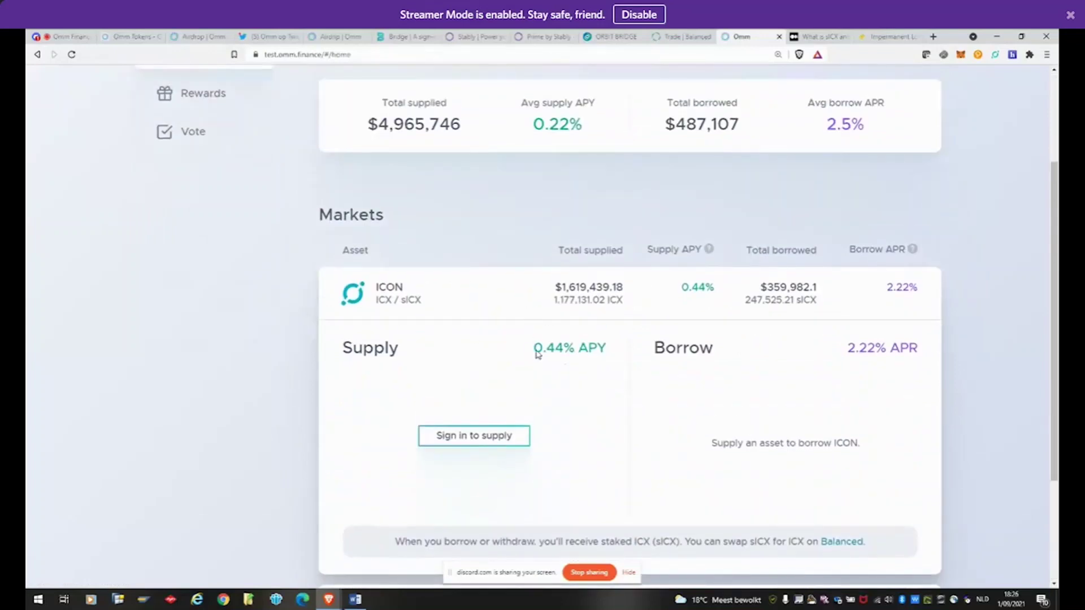
scroll(743, 208, "up", 3)
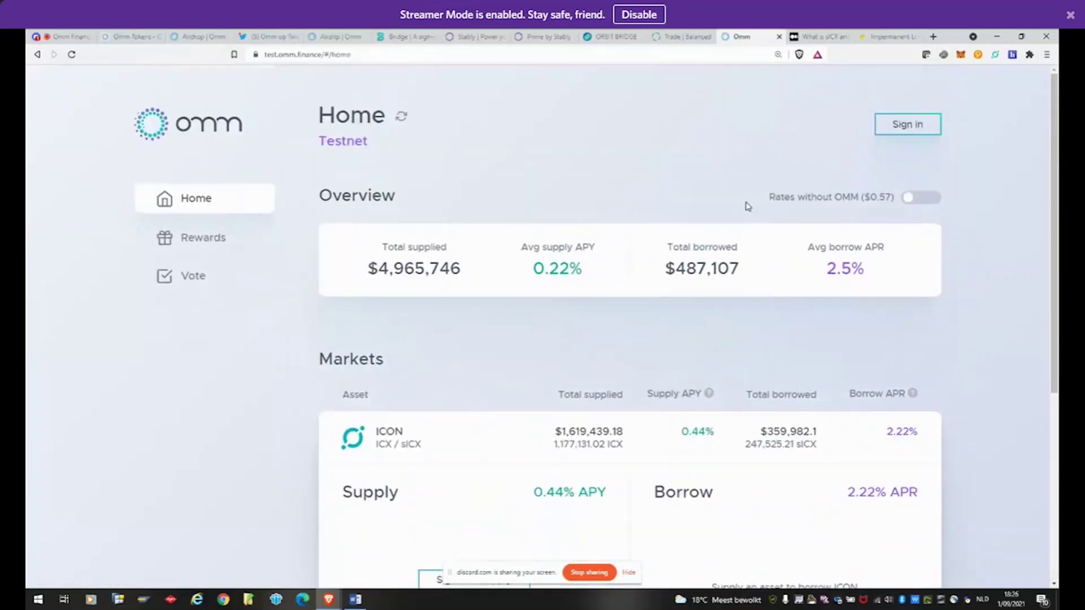
Step: Sign in to Omm with the ICON option, choosing the IRC wallet in ICONex and confirming
left_click(940, 126)
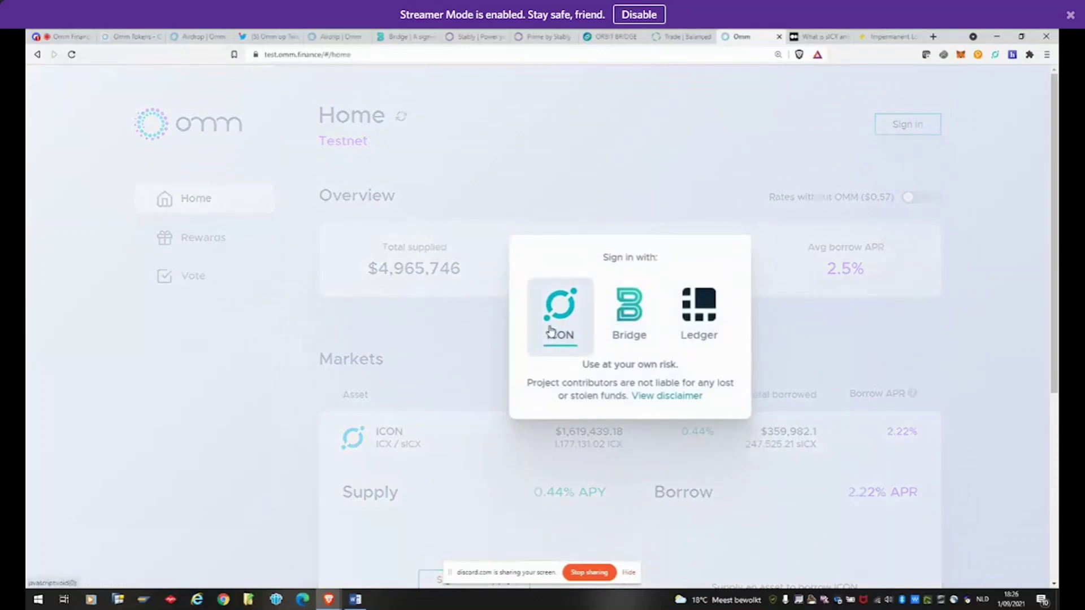
left_click(562, 322)
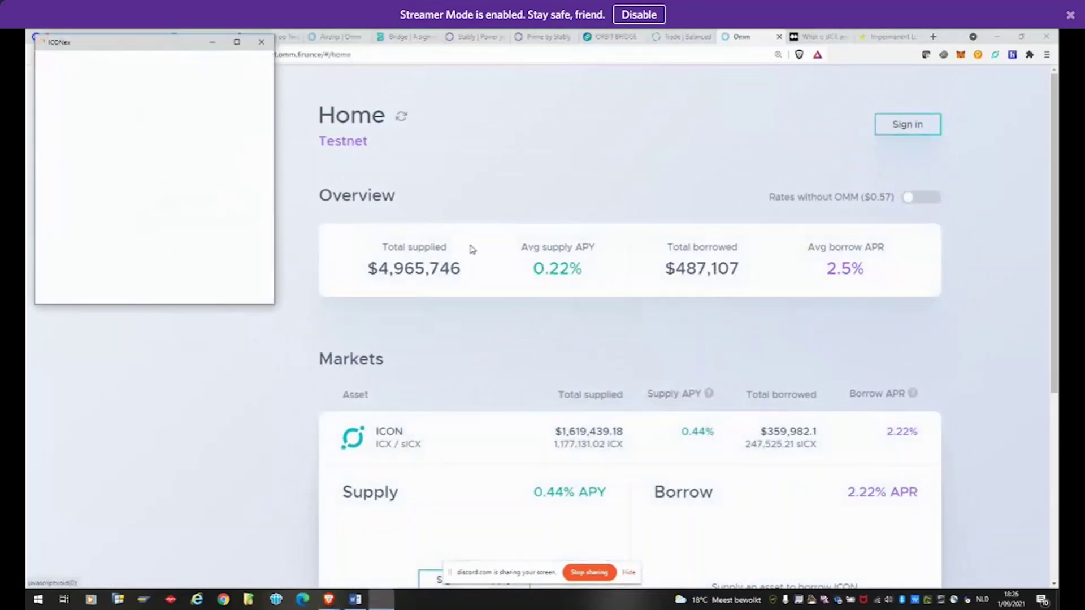
left_click(53, 106)
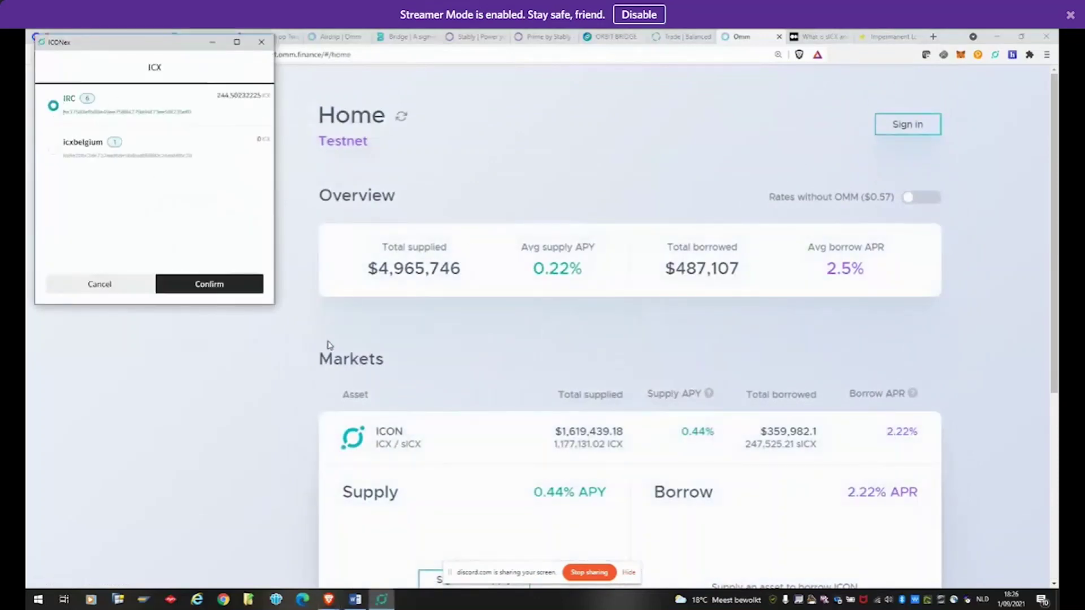
left_click(233, 285)
Step: Expand the ICON asset under Your markets and review its supply and borrow positions
scroll(469, 308, "down", 3)
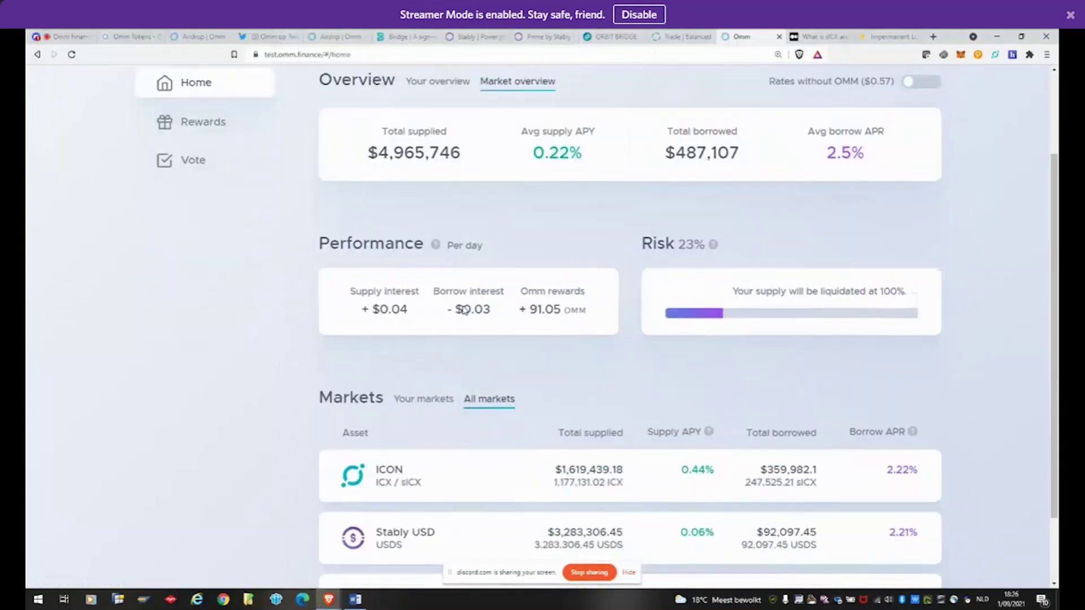
left_click(467, 440)
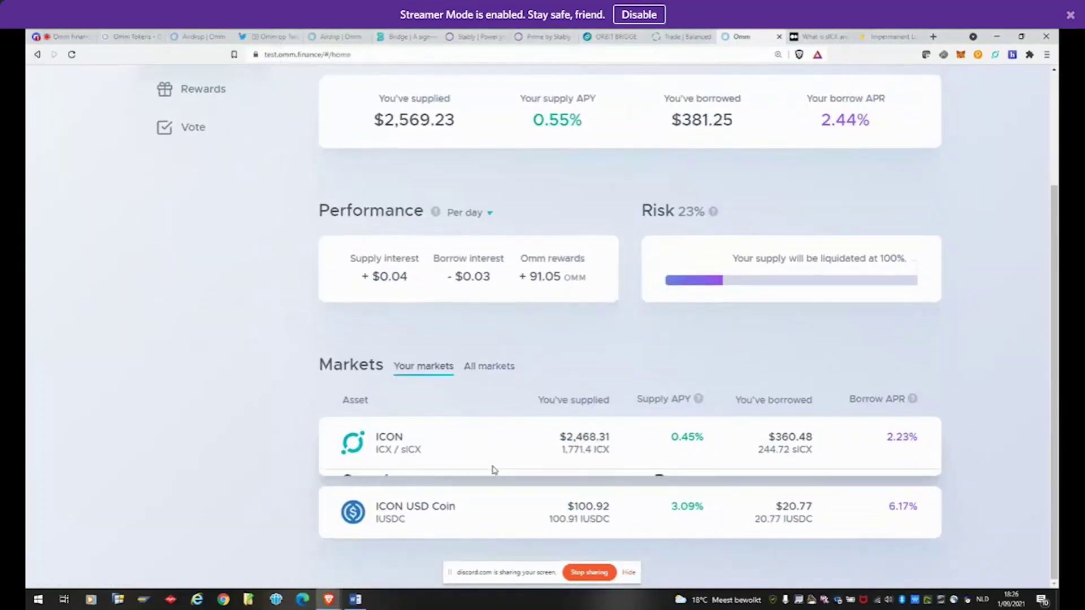
scroll(492, 470, "down", 1)
scroll(486, 275, "down", 3)
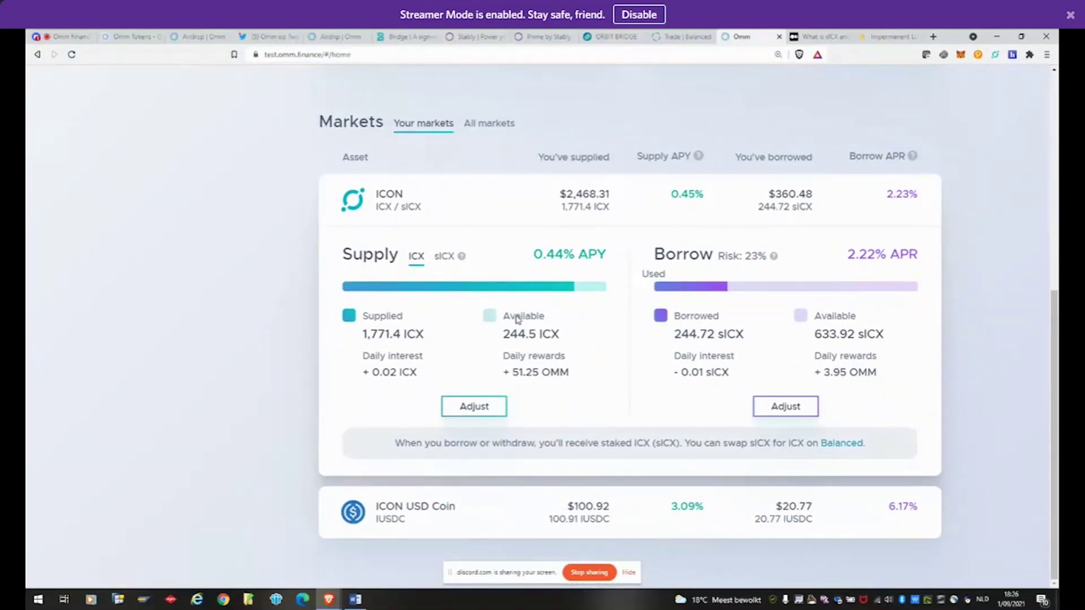
Step: Highlight the supplied ICX amount, and show the supply position in sICX and back in ICX
left_click_drag(363, 341, 444, 336)
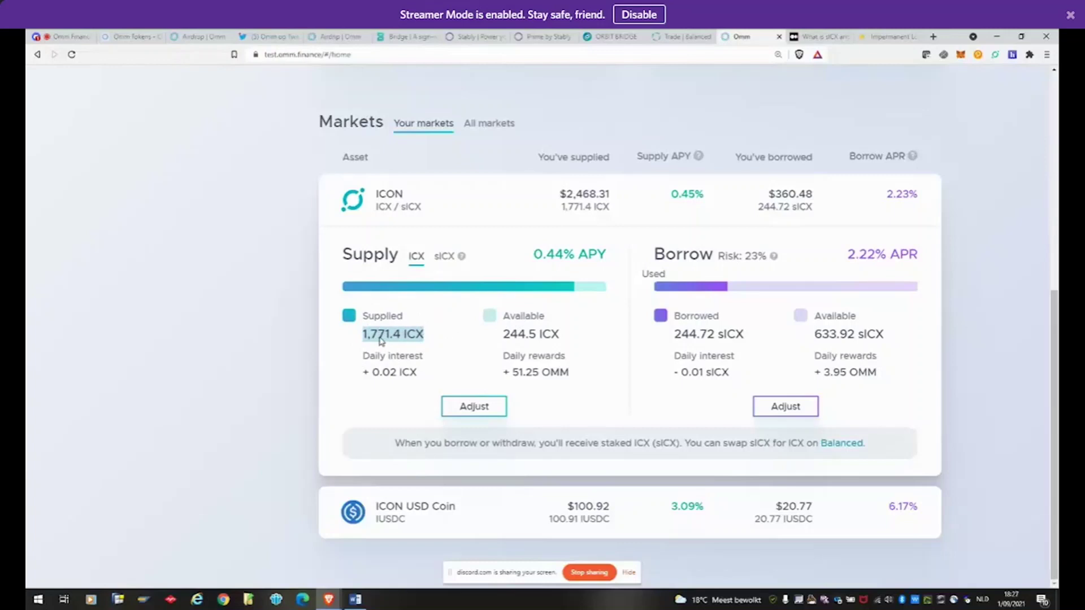
left_click(723, 336)
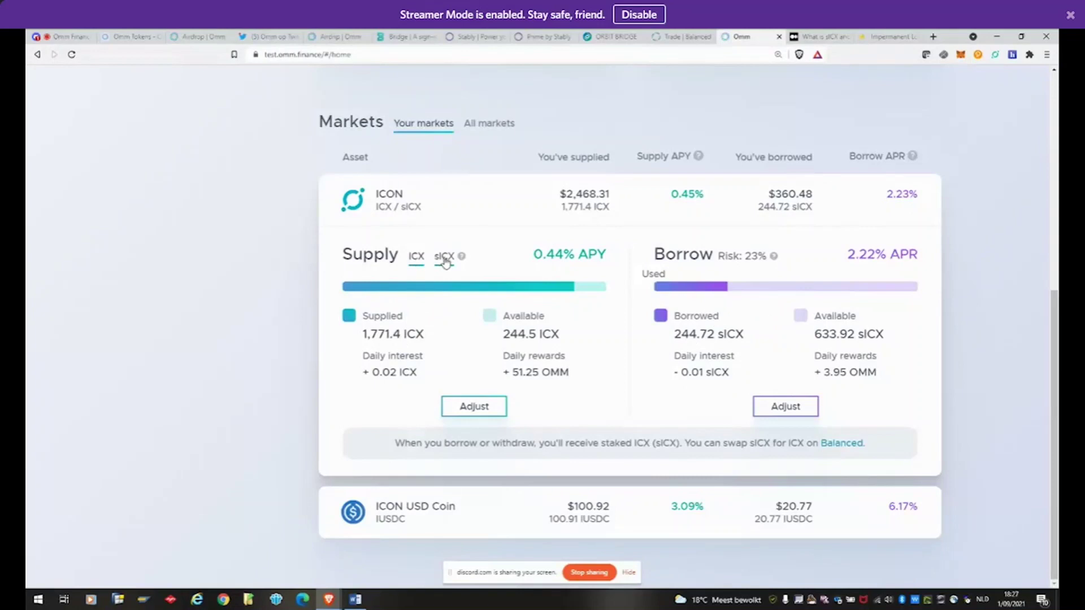
left_click(444, 257)
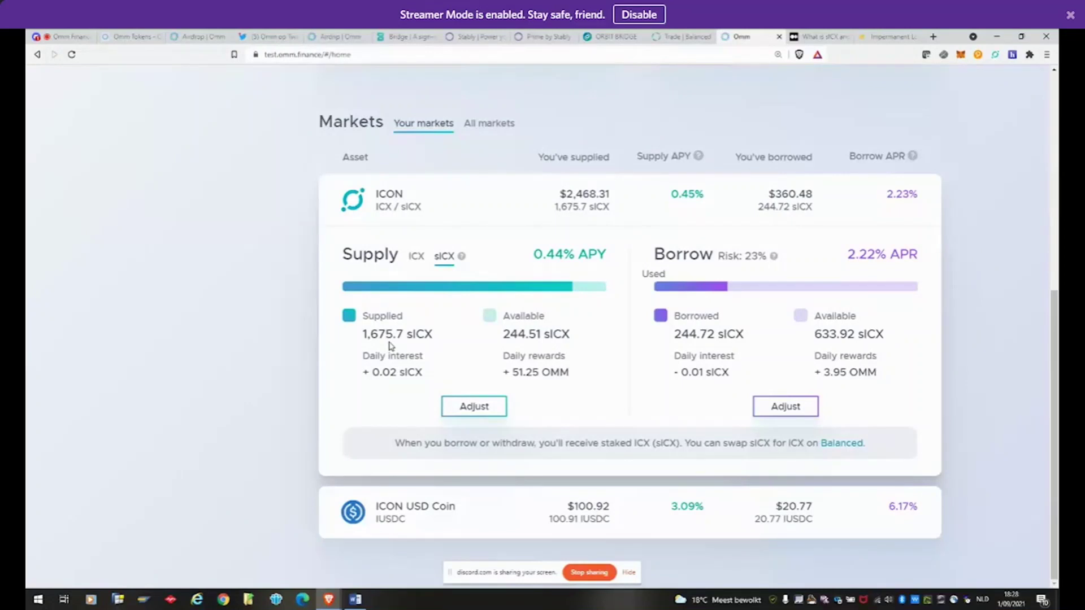
left_click(417, 256)
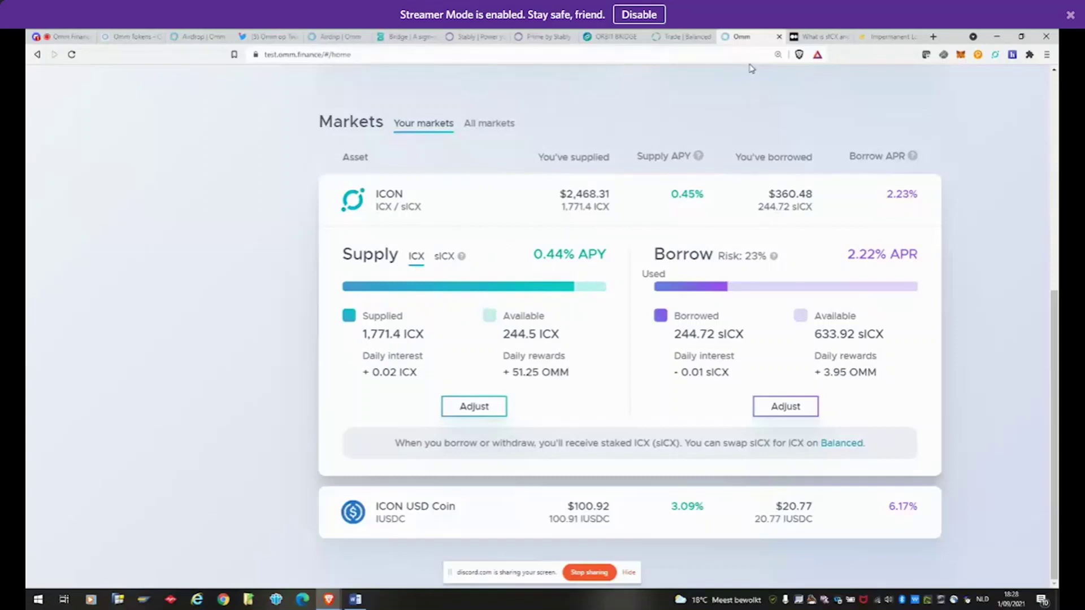
Step: Skim Balanced's article "What is sICX and how does it work?", highlighting its title, and return to the Omm markets page
left_click(804, 39)
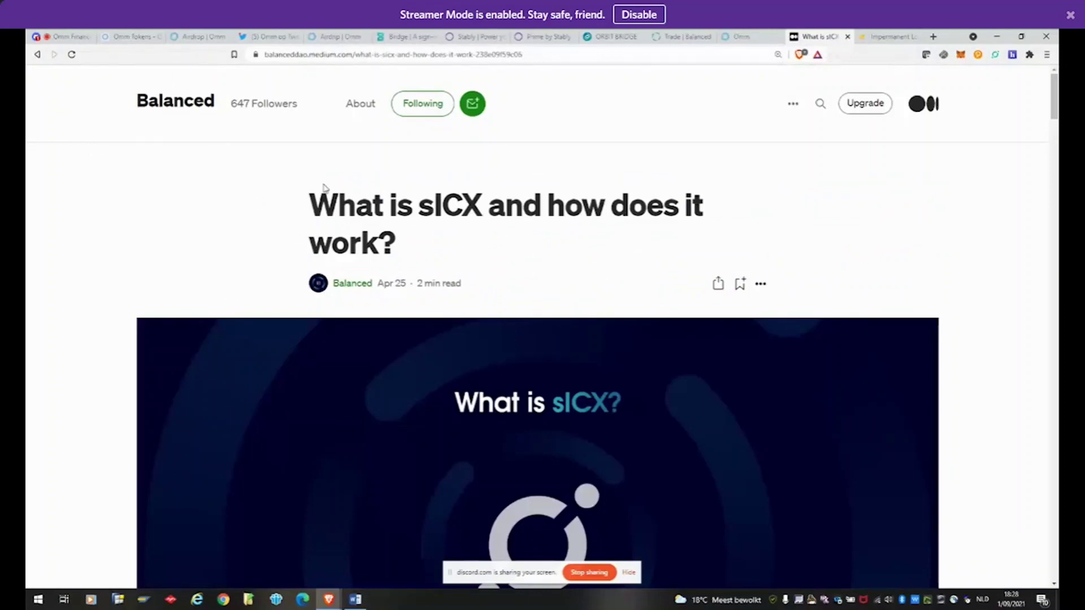
left_click_drag(310, 202, 819, 222)
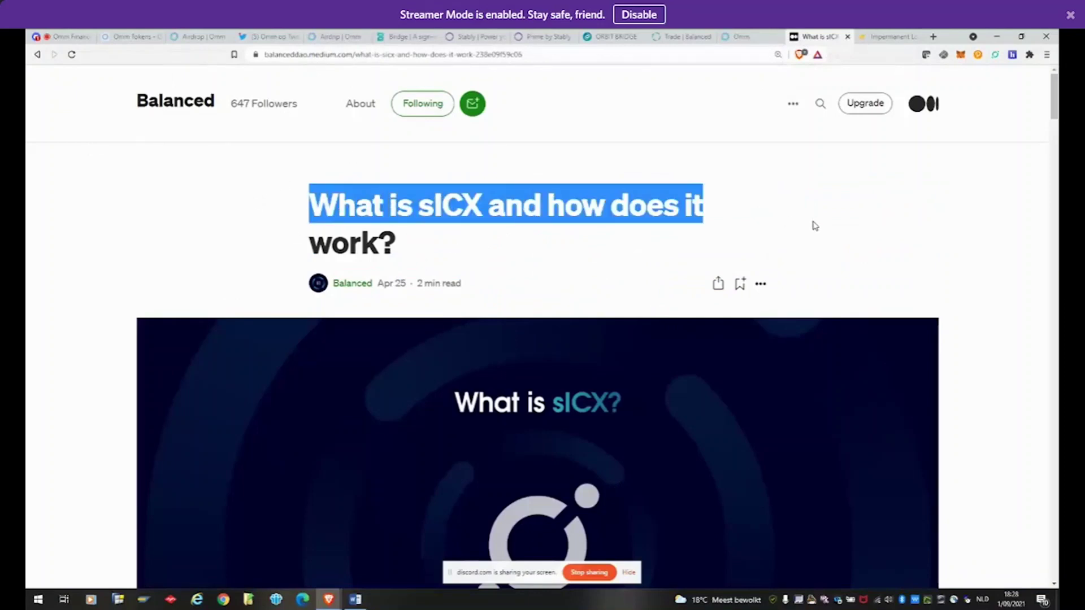
left_click(657, 243)
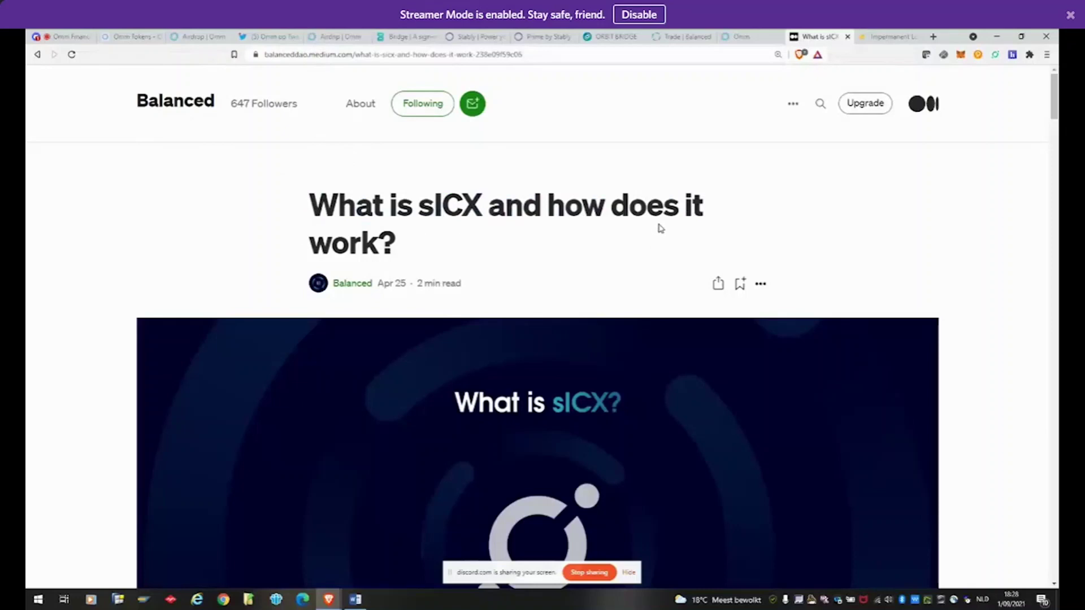
scroll(660, 226, "down", 5)
scroll(660, 223, "down", 15)
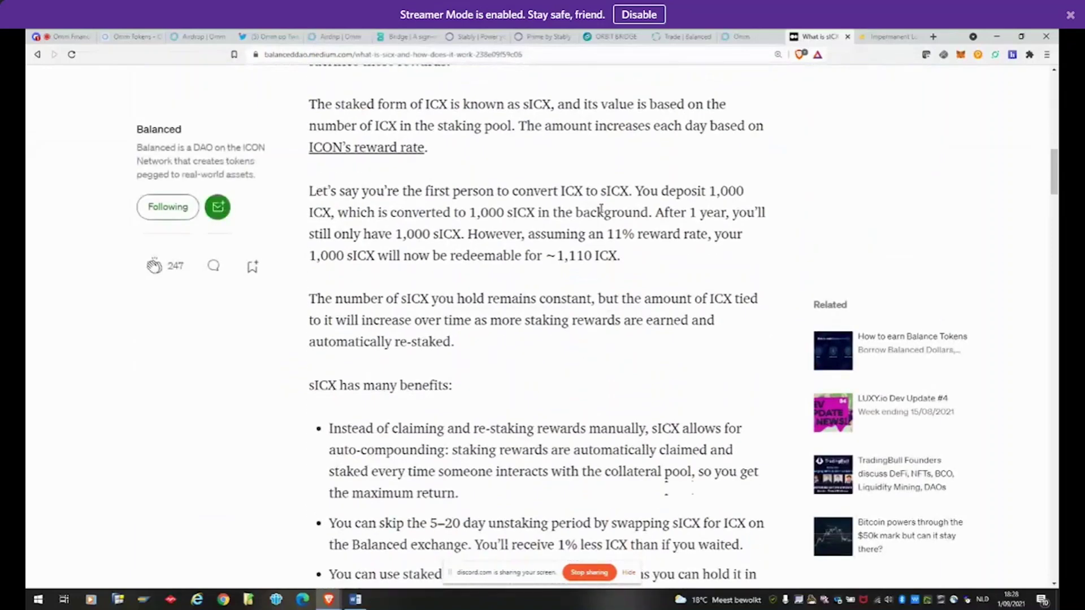
scroll(603, 209, "down", 5)
scroll(616, 209, "up", 20)
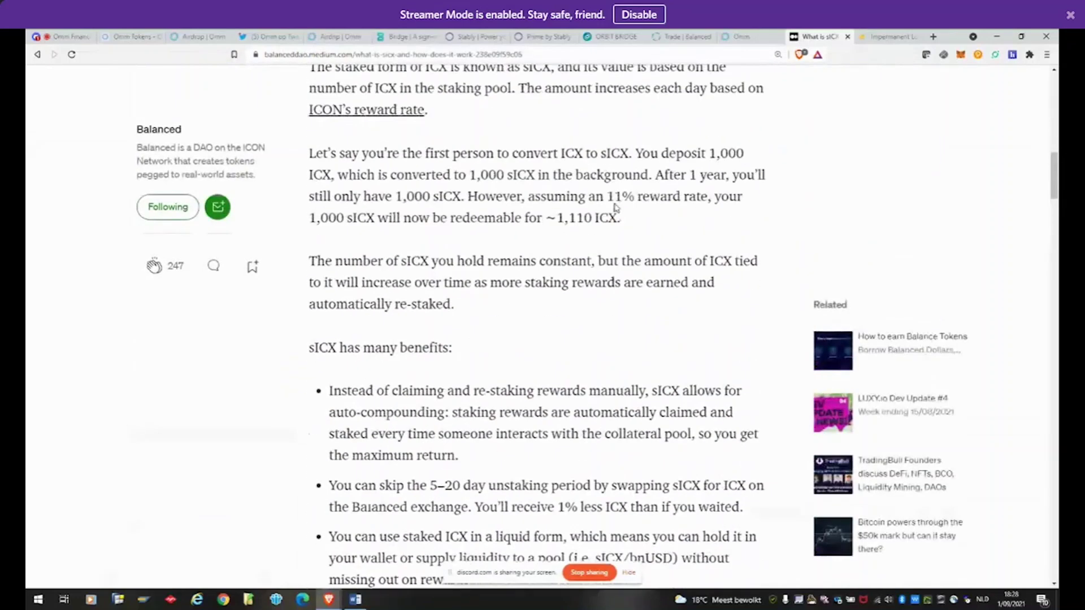
scroll(623, 207, "up", 5)
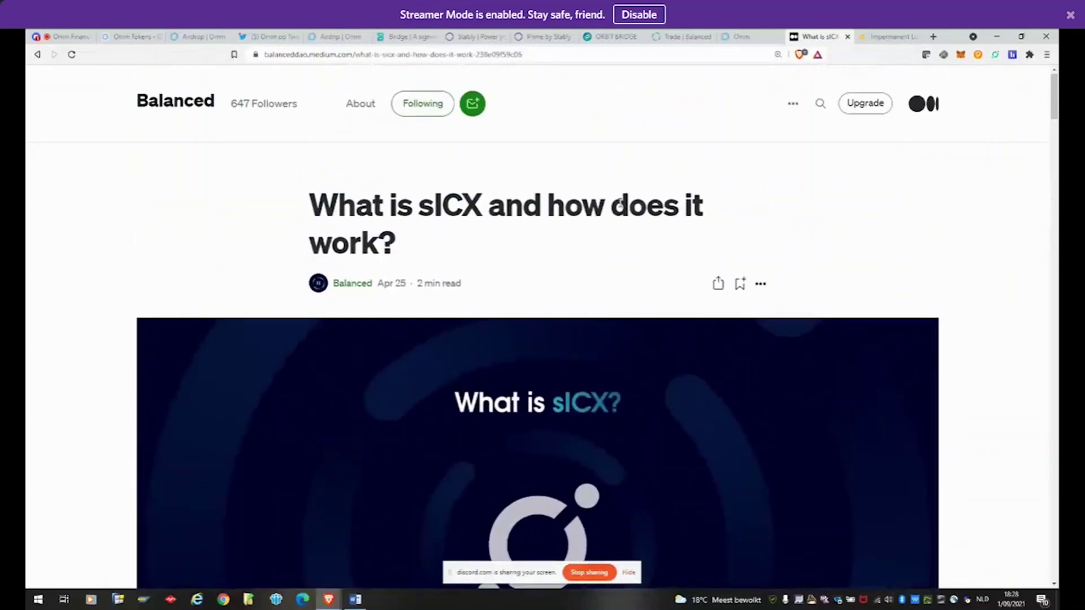
left_click(738, 40)
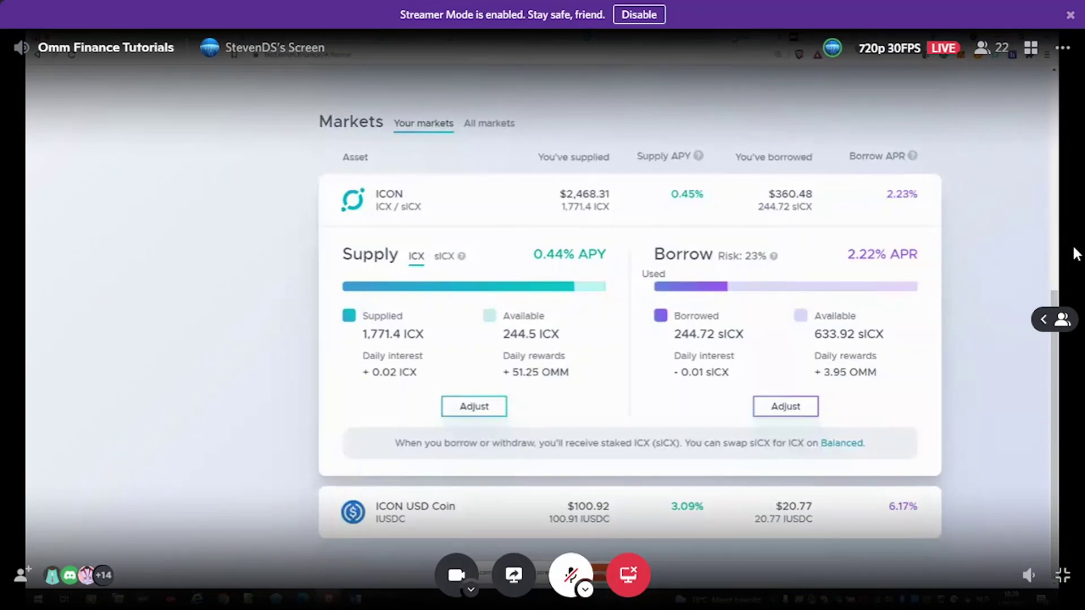
Step: Show the participant strip beside the Discord stream, enable Show Non-Video Participants, and close the stream options
left_click(1062, 48)
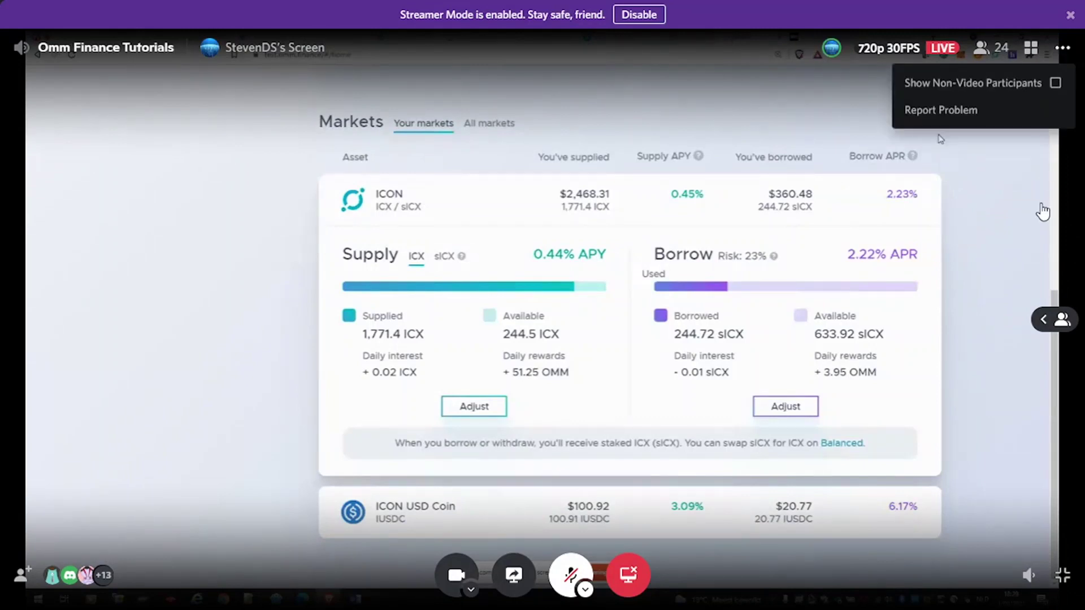
left_click(1046, 317)
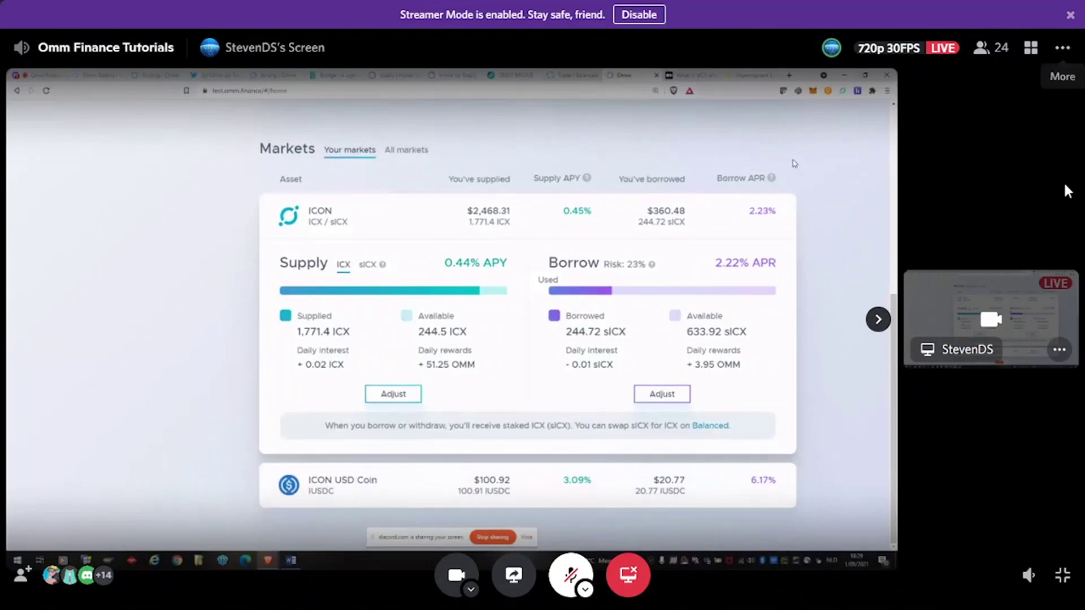
left_click(1062, 353)
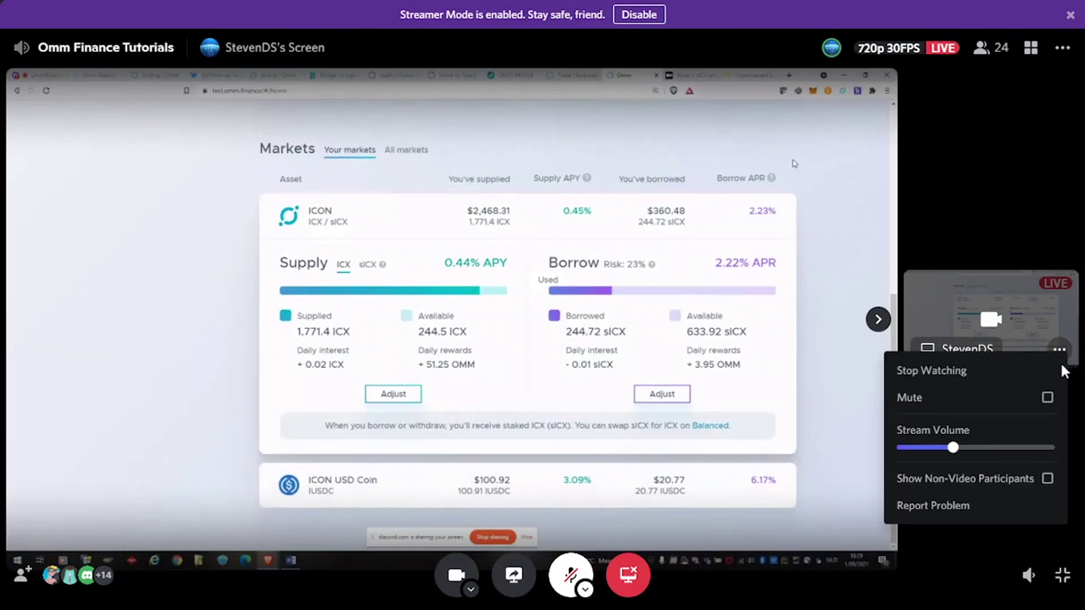
left_click(1047, 478)
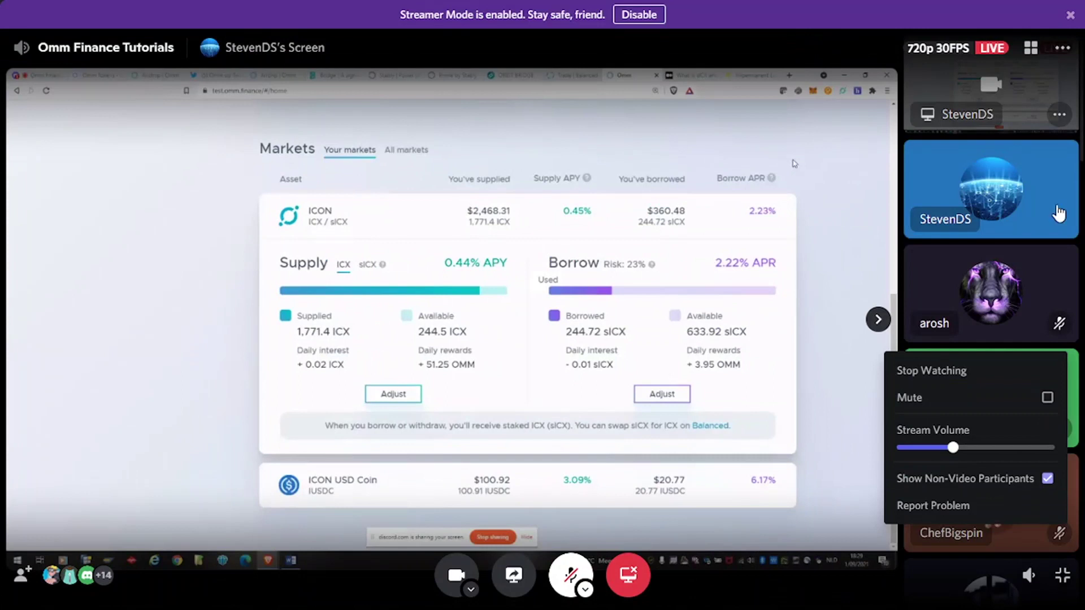
left_click(879, 9)
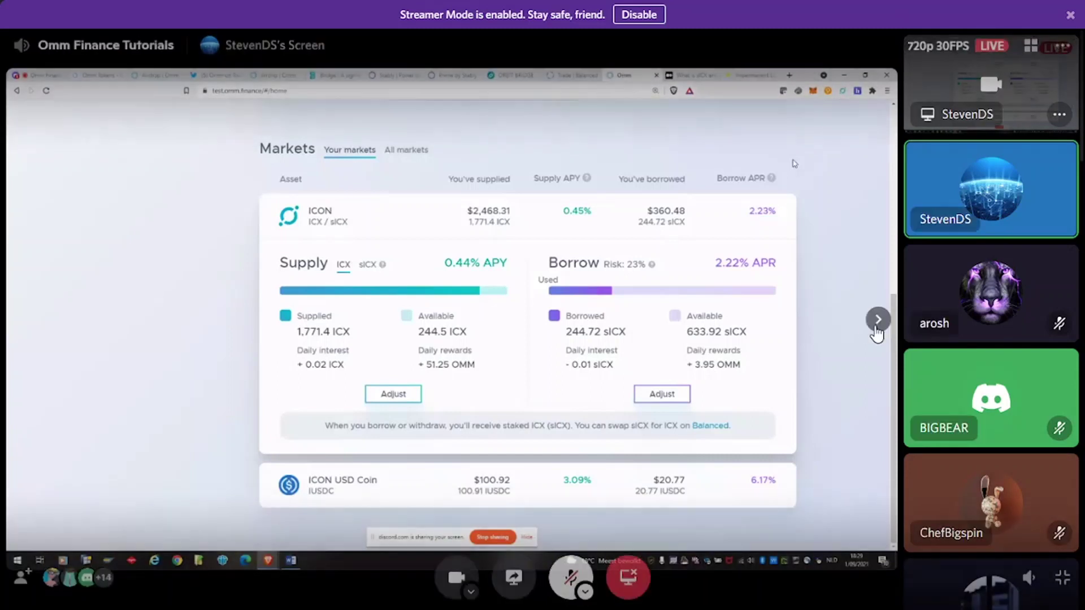
Step: Exit the full-screen stream and mute the second-to-last participant listed in the Omm Finance Tutorials voice channel
left_click(1067, 579)
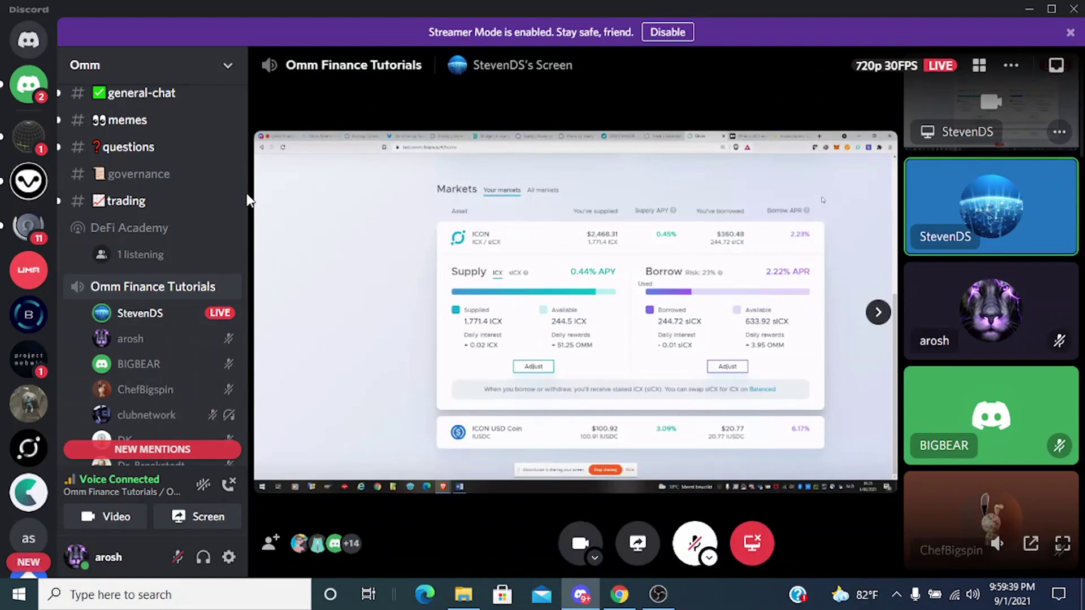
scroll(242, 266, "down", 5)
scroll(245, 293, "down", 5)
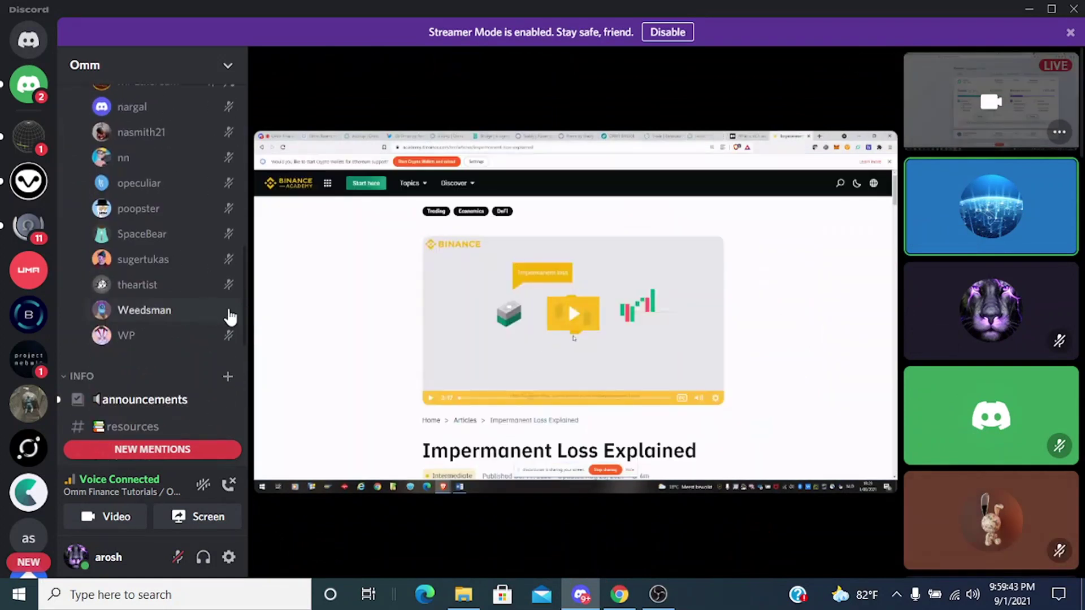
right_click(229, 314)
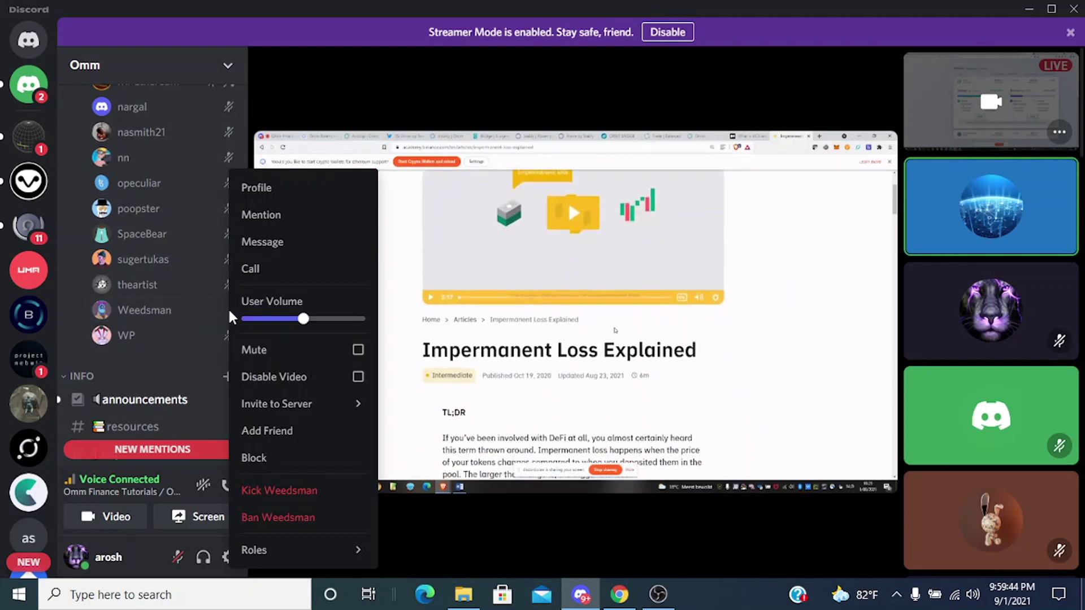
left_click(273, 351)
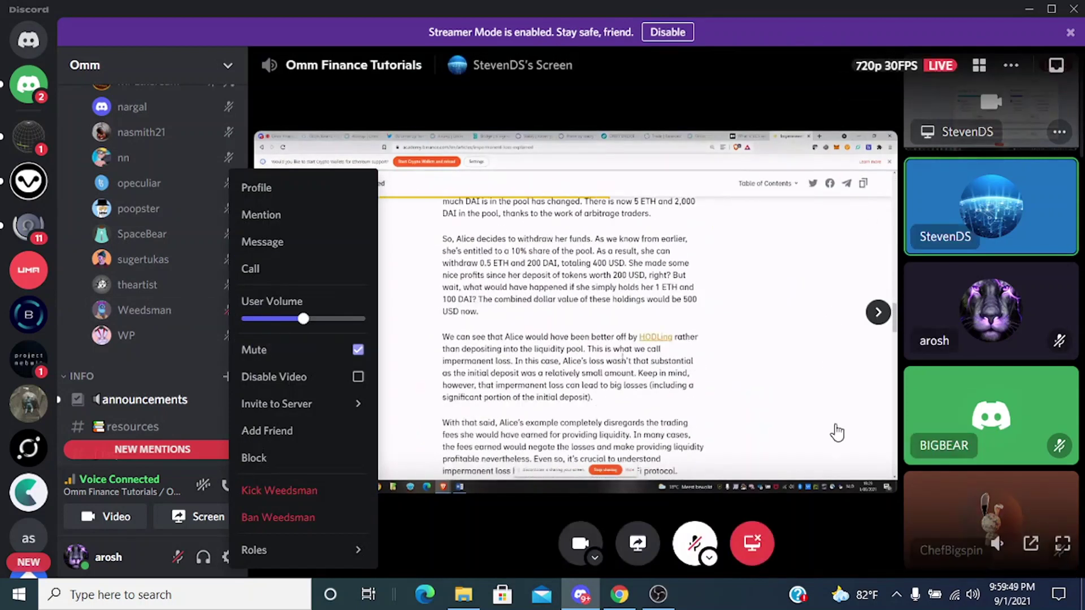
Step: Return the shared stream to full screen, hide the members strip, and go back to the overview on Omm's home page
left_click(1063, 548)
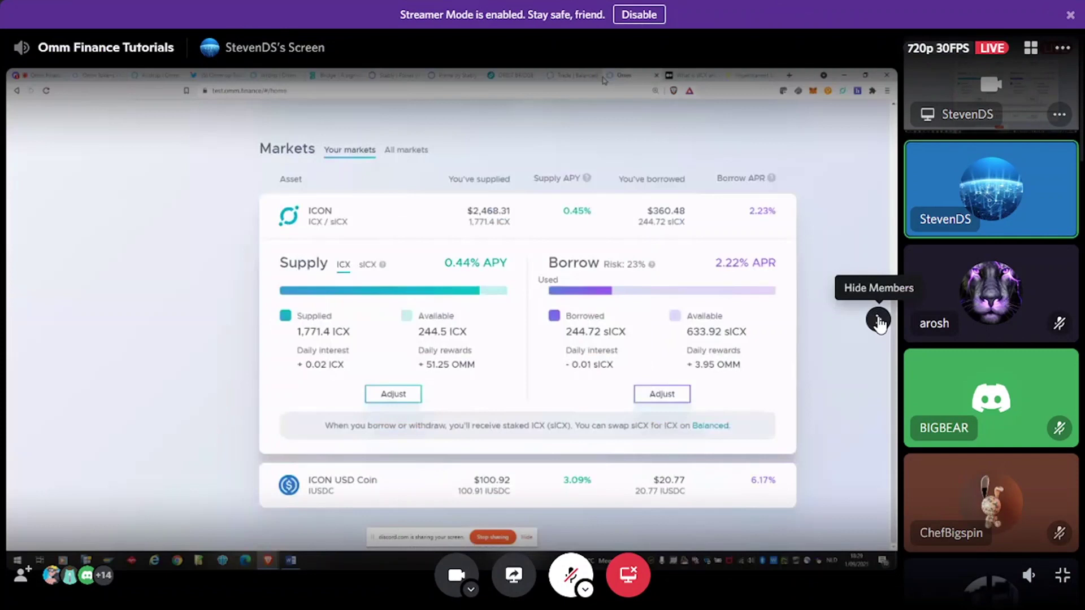
left_click(878, 321)
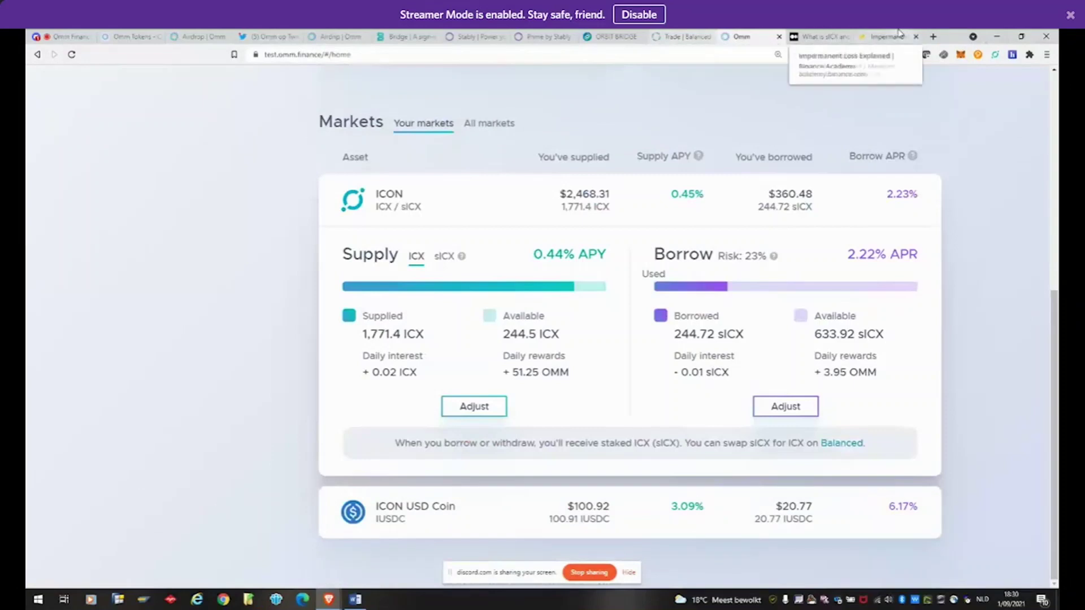
scroll(828, 121, "up", 5)
scroll(839, 226, "up", 1)
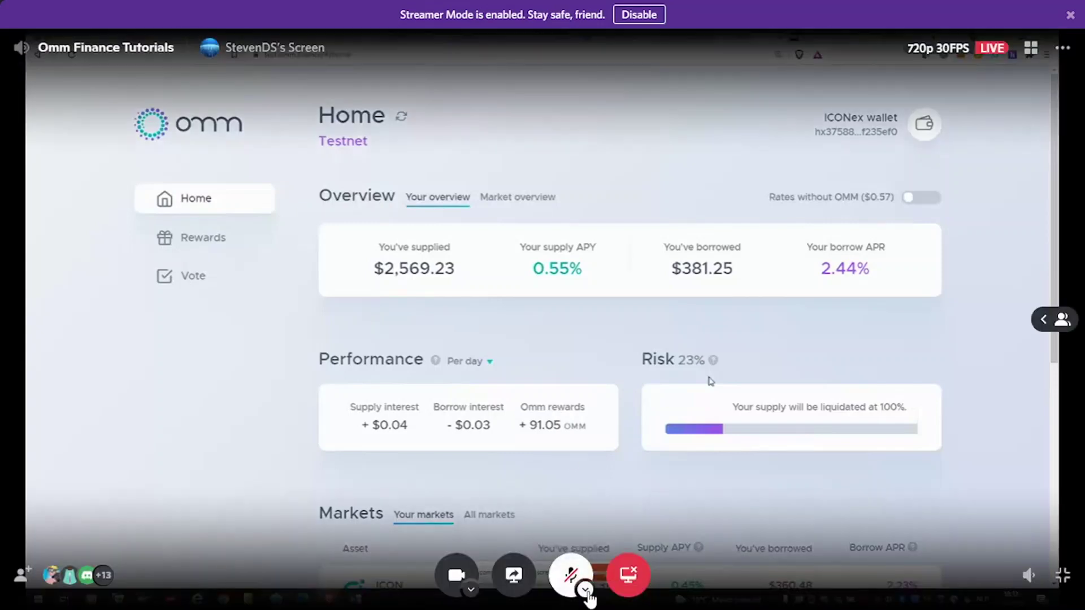
Step: Unmute the microphone in the voice call and close the audio device options
left_click(586, 591)
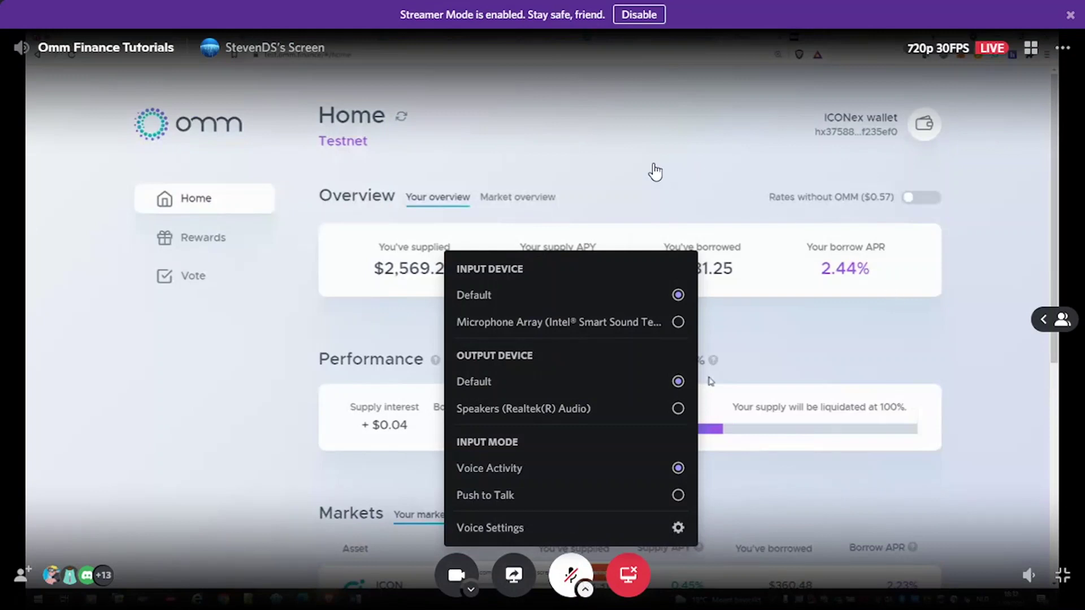
left_click(574, 581)
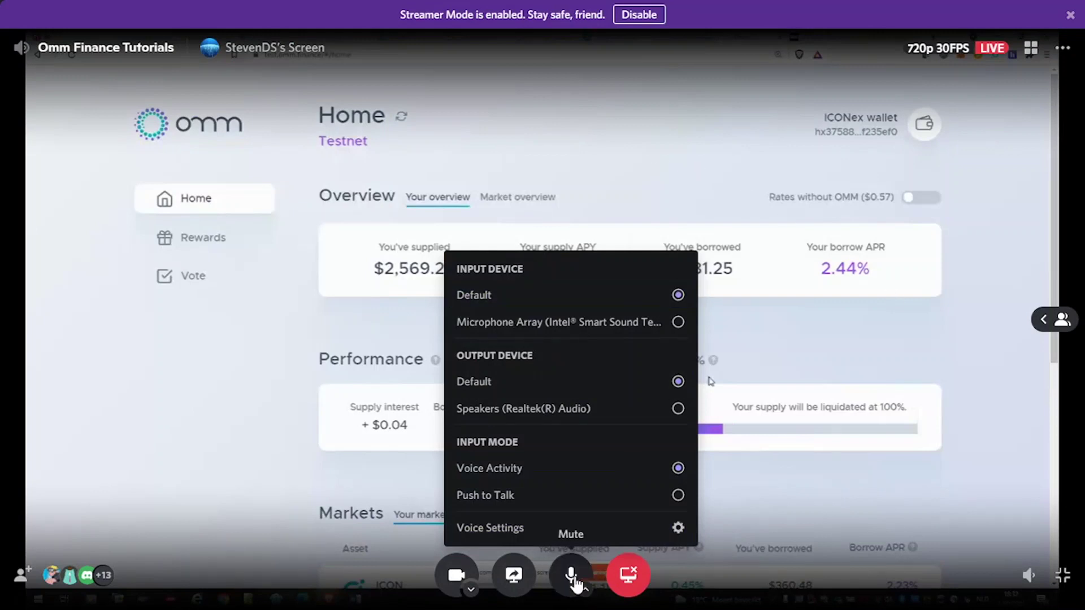
left_click(825, 234)
left_click(752, 162)
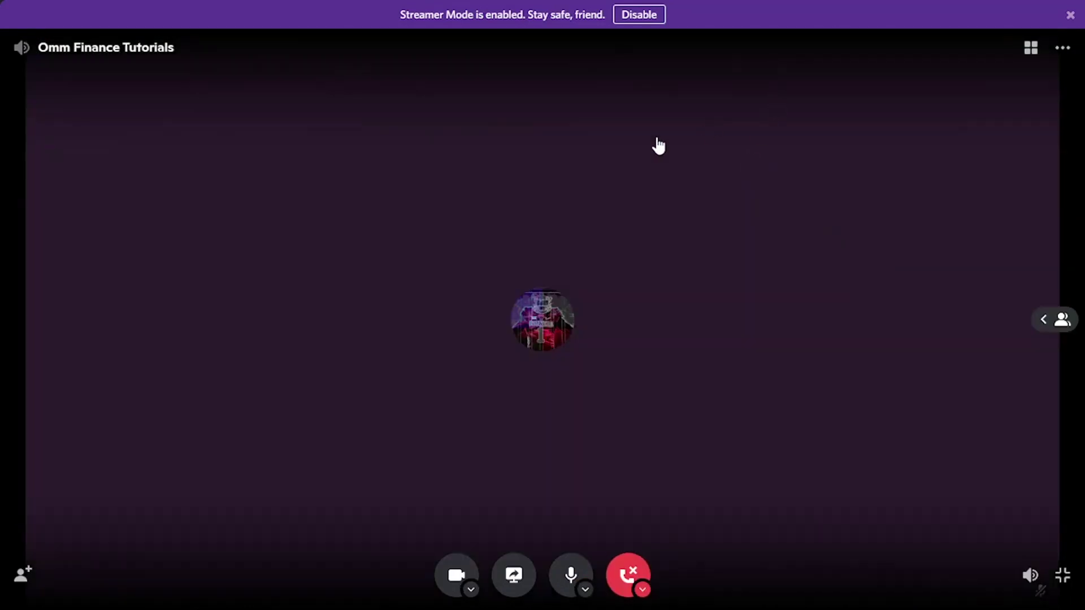
Step: Show the members strip, bring the shared screen back into focus, and hide the strip again
left_click(1045, 327)
left_click(772, 427)
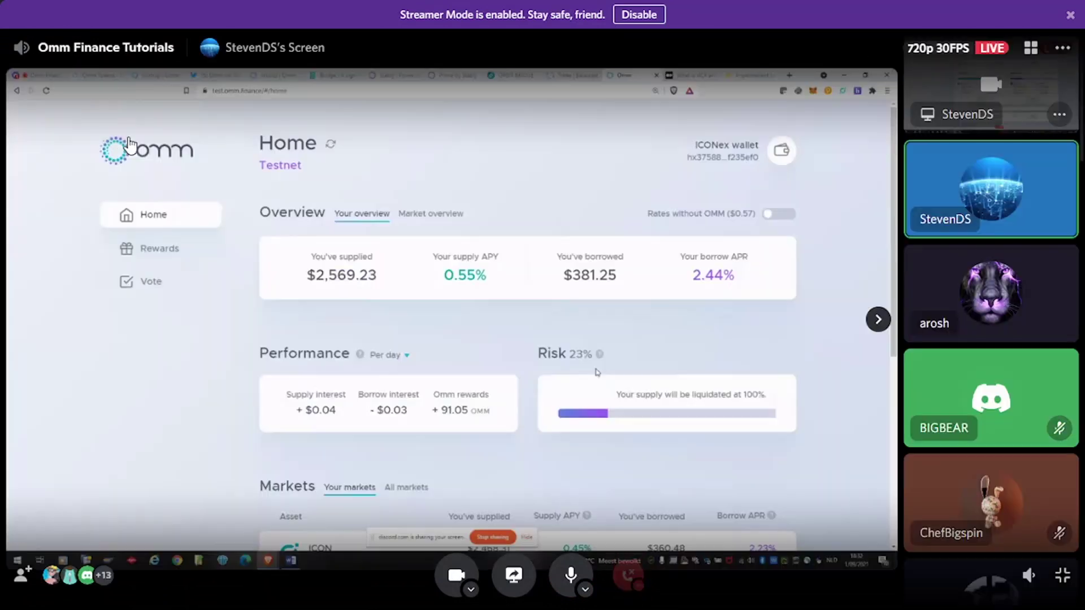
left_click(136, 143)
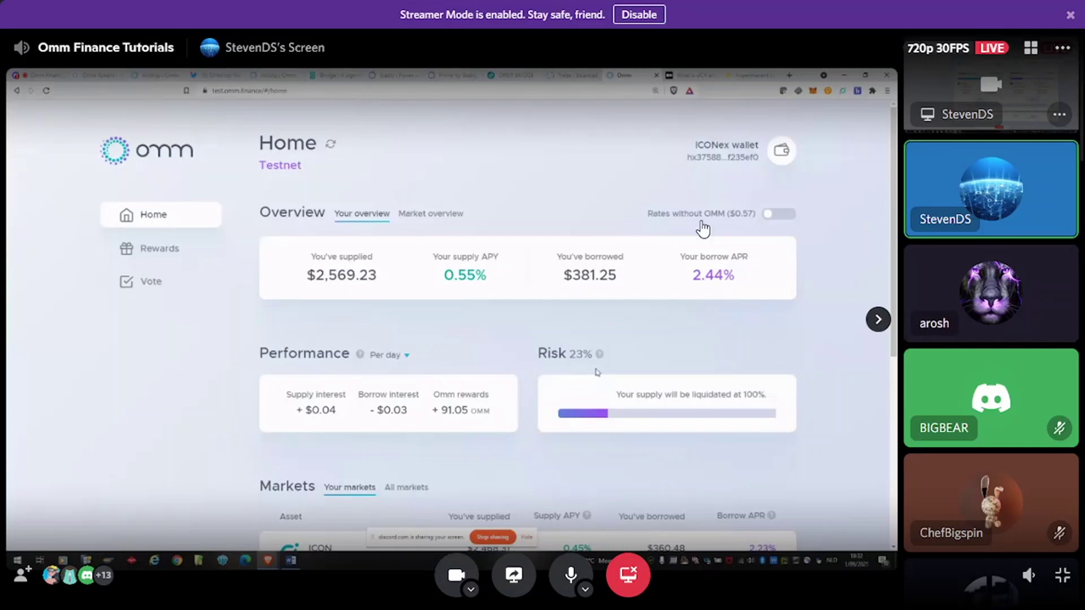
left_click(878, 320)
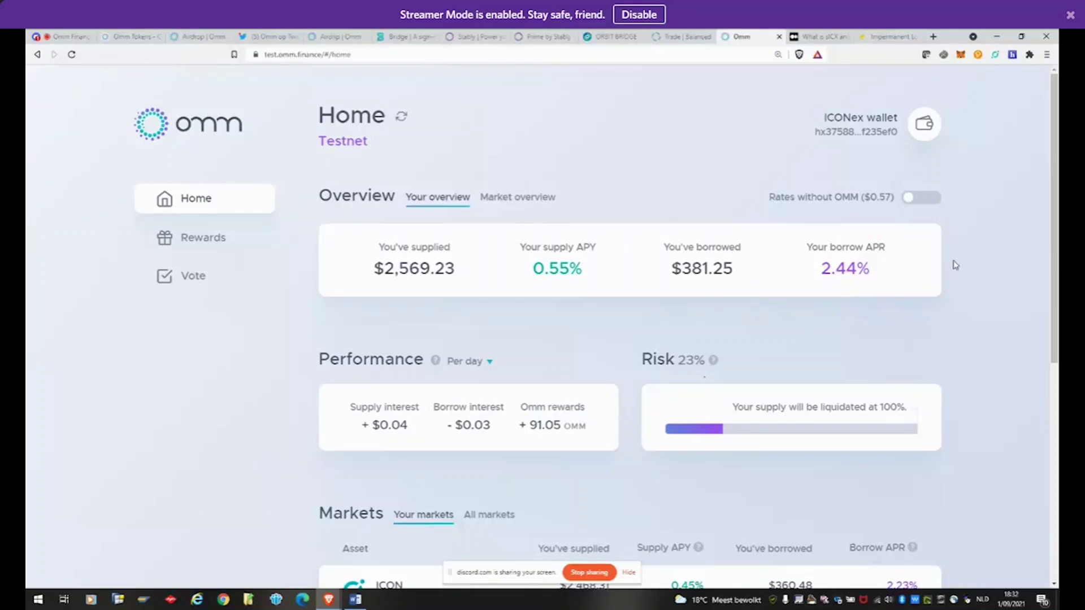
Step: Switch the overview to rates with OMM and back to rates without OMM, and review the performance, risk and markets sections
left_click(922, 199)
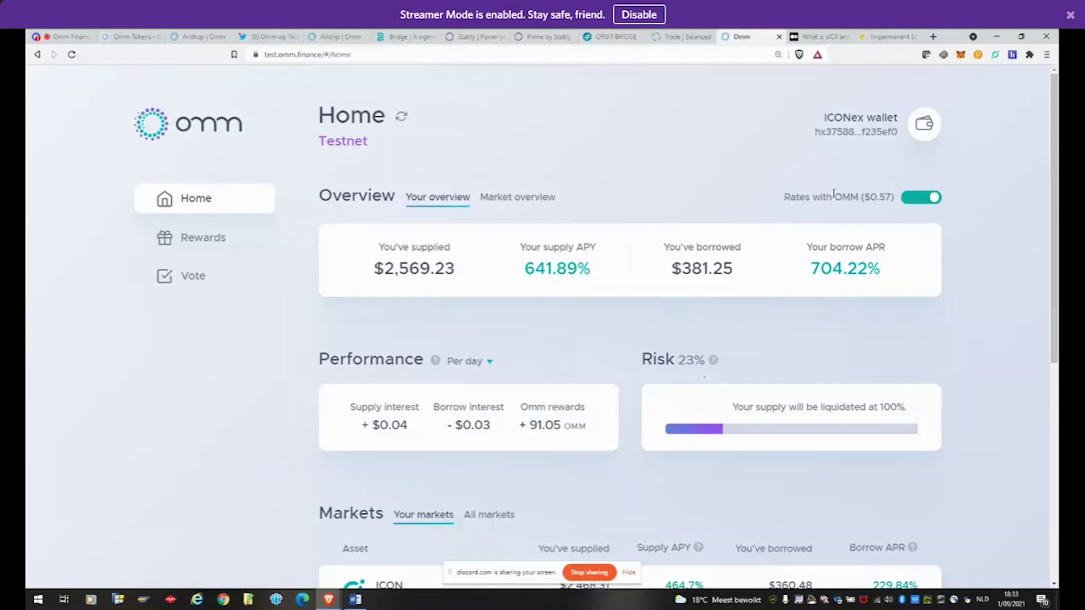
left_click(919, 202)
left_click(915, 201)
left_click(911, 199)
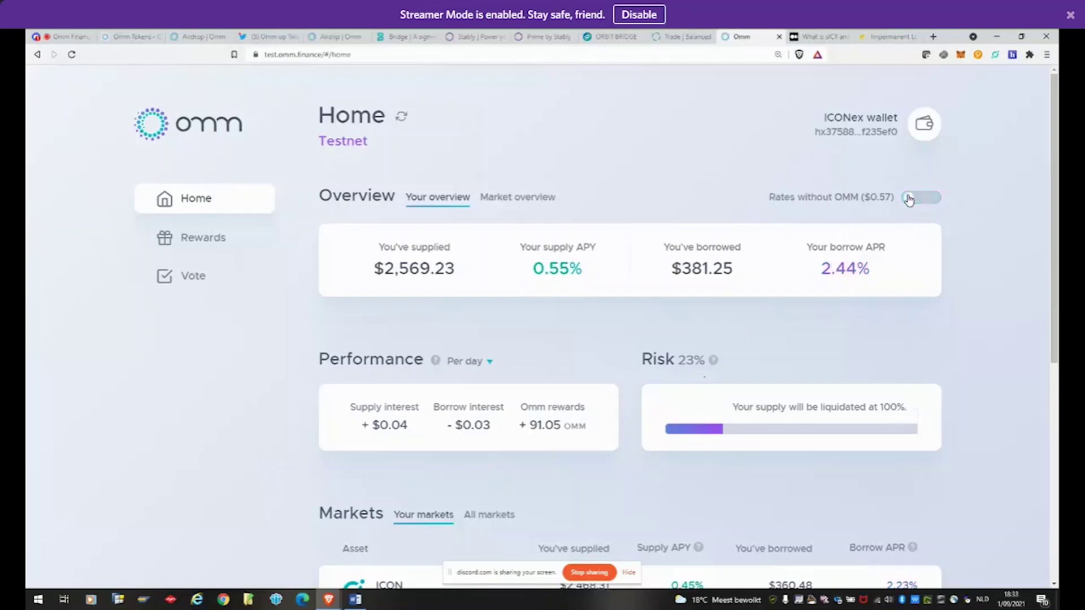
scroll(782, 283, "down", 4)
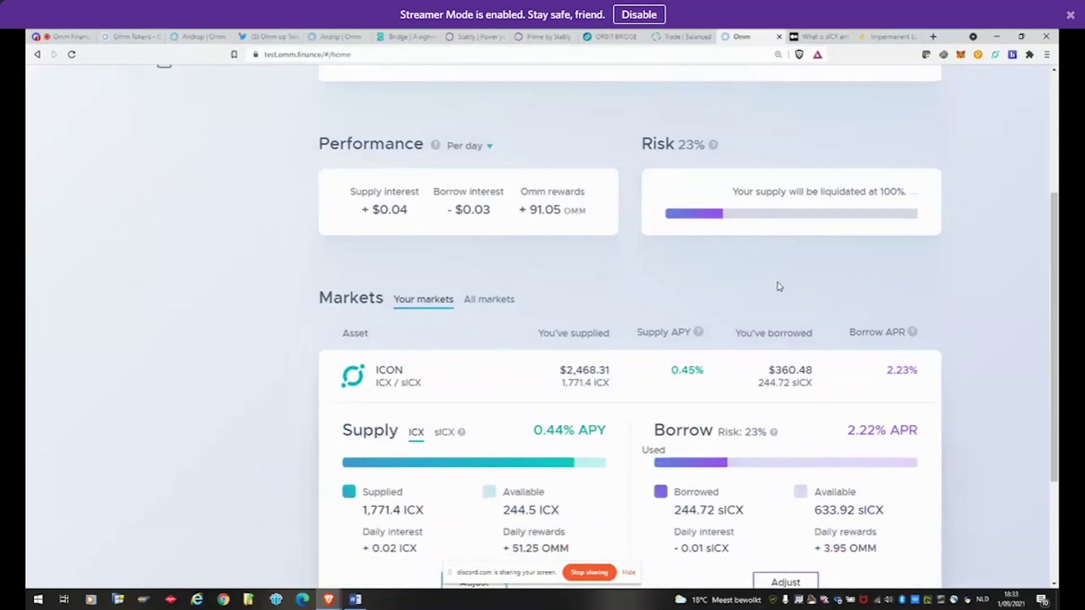
scroll(779, 286, "up", 3)
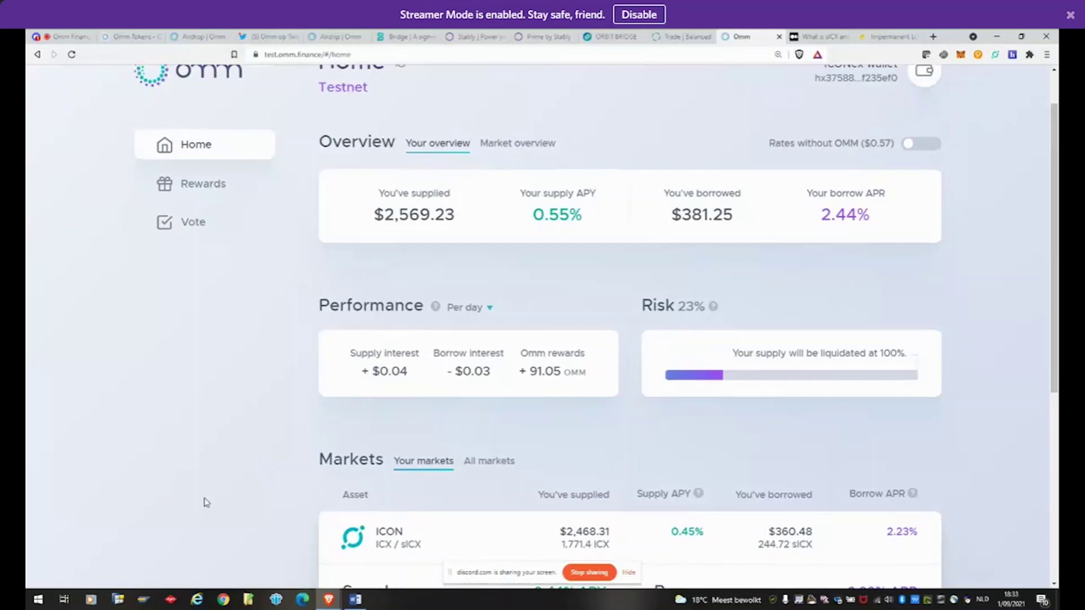
Step: Open Omm's Rewards page and expand the OMM6 / sICX liquidity pool to view its LP token staking
left_click(213, 186)
scroll(421, 284, "down", 4)
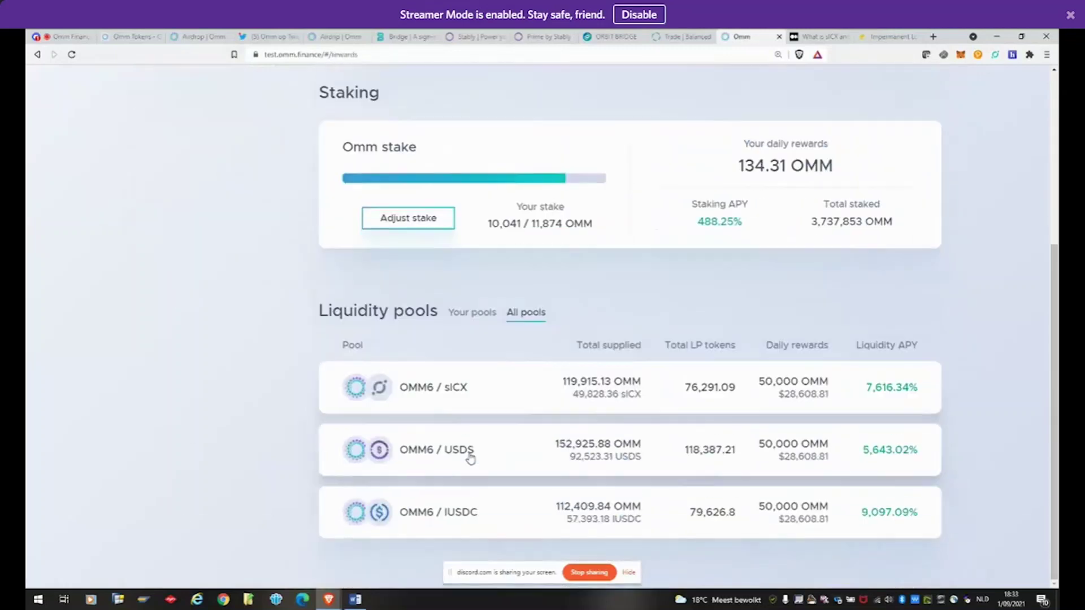
left_click(492, 399)
scroll(515, 463, "down", 1)
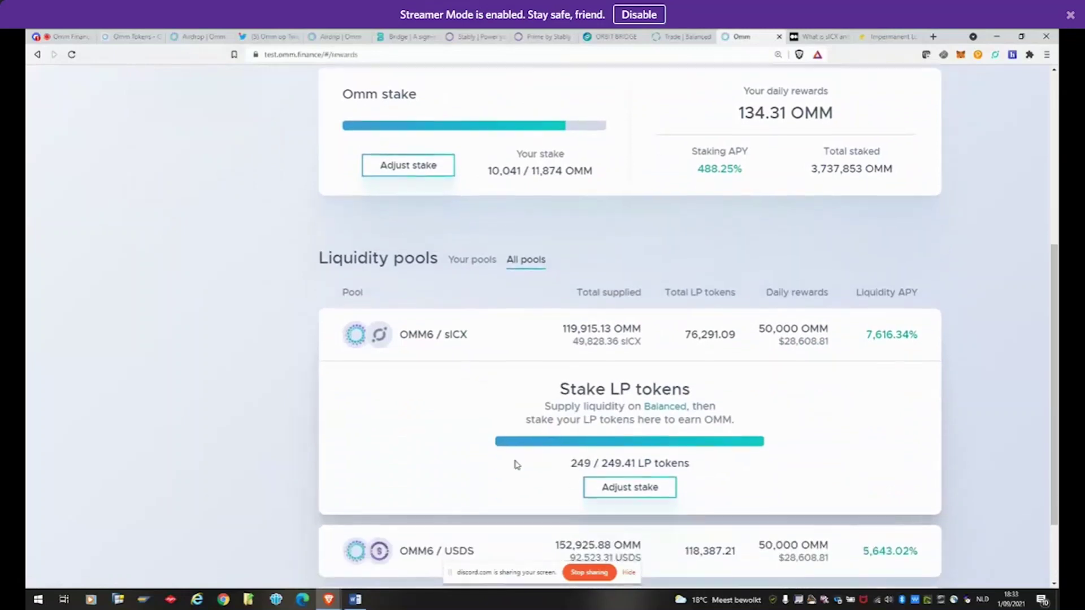